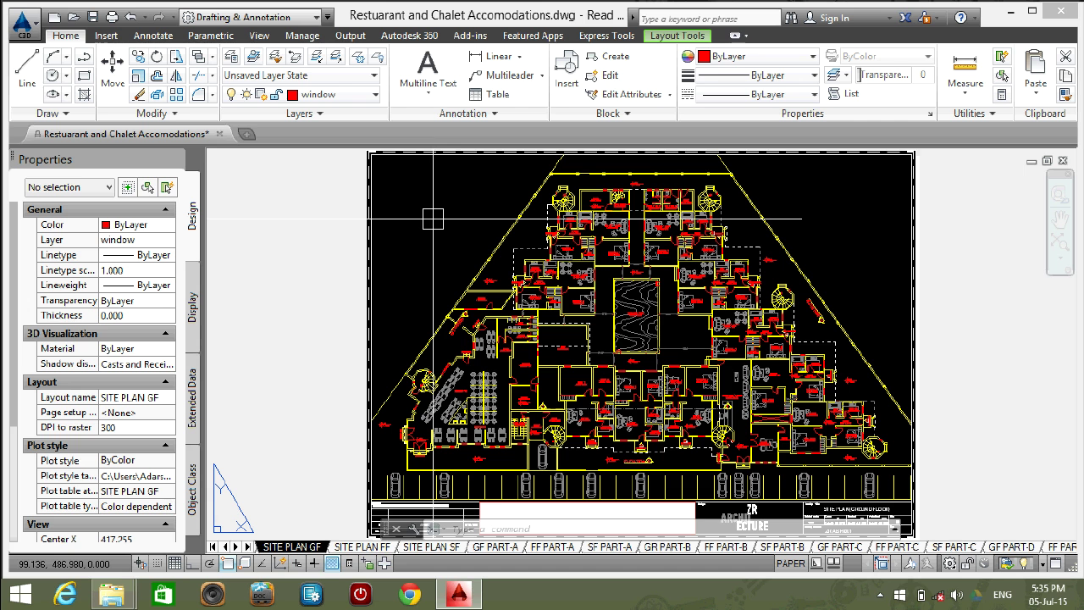
Open the Plot dialog for the SITE PLAN GF layout with Ctrl+P.
{"action": "key", "text": "ctrl+p"}
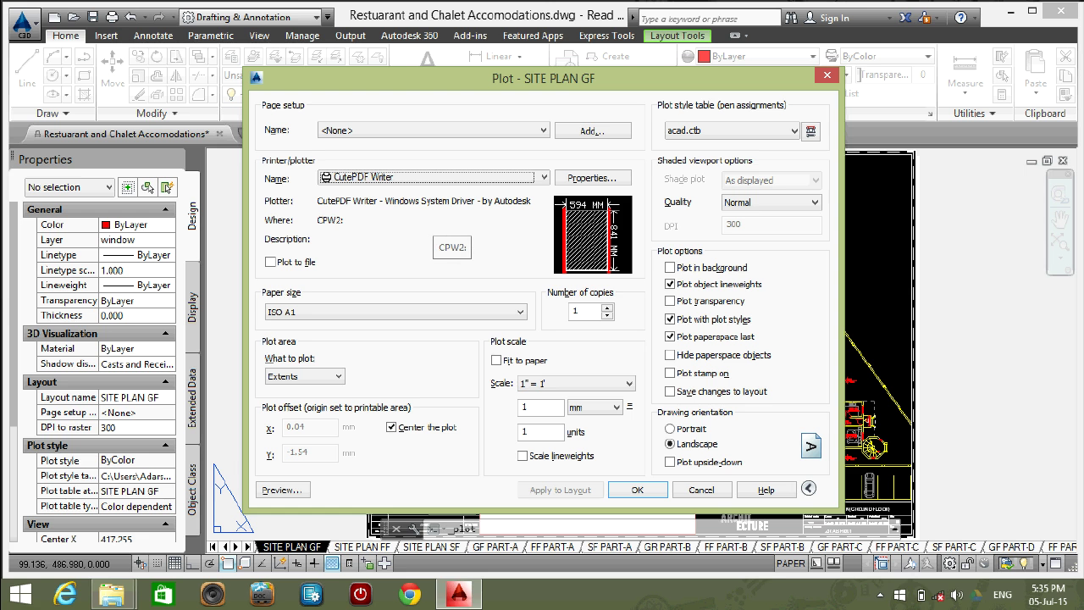
{"action": "left_click", "coordinate": [282, 491]}
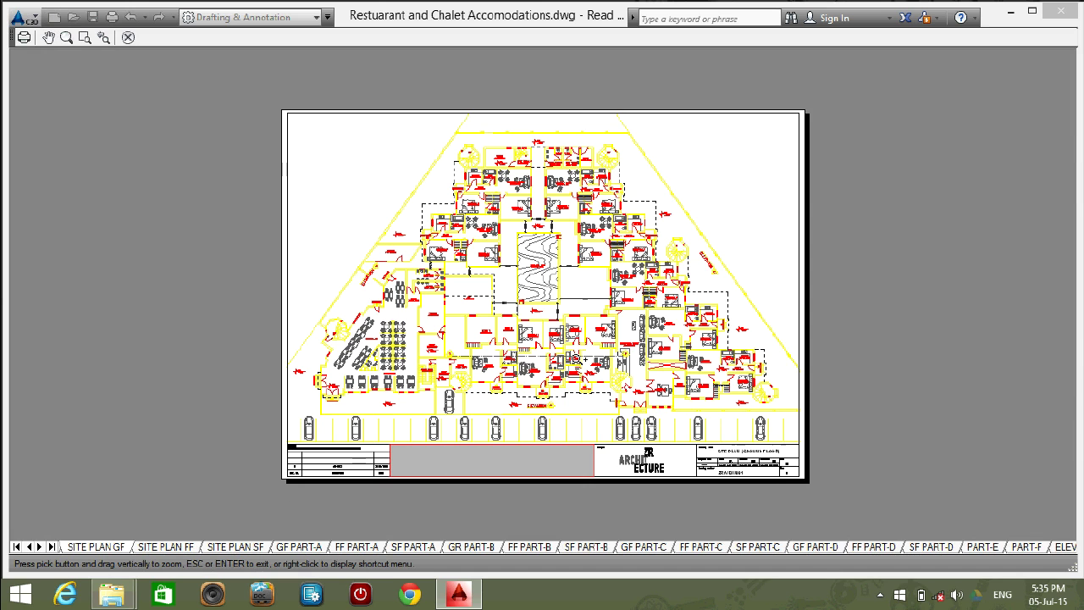
{"action": "left_click_drag", "start_coordinate": [563, 375], "coordinate": [612, 240]}
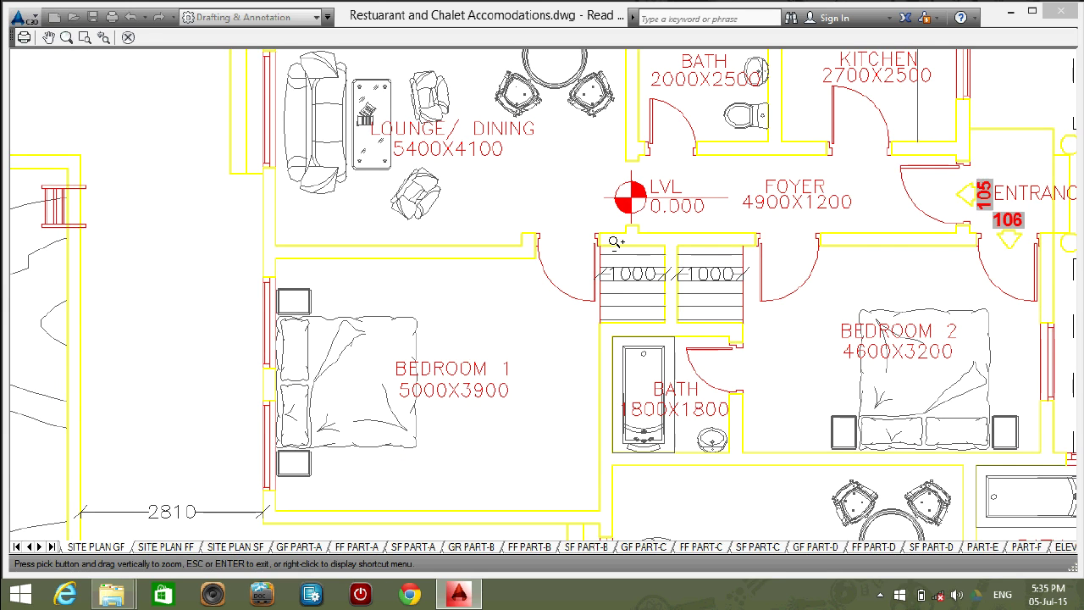
{"action": "key", "text": "Escape"}
{"action": "scroll", "coordinate": [612, 246], "scroll_direction": "down", "scroll_amount": 10}
{"action": "scroll", "coordinate": [438, 175], "scroll_direction": "up", "scroll_amount": 15}
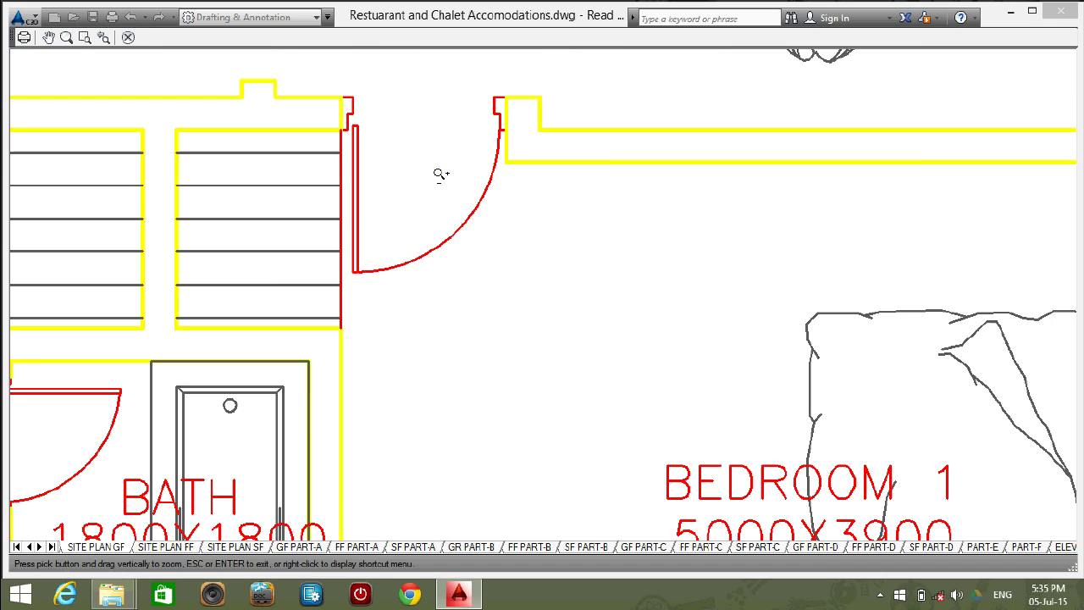
{"action": "scroll", "coordinate": [483, 204], "scroll_direction": "down", "scroll_amount": 8}
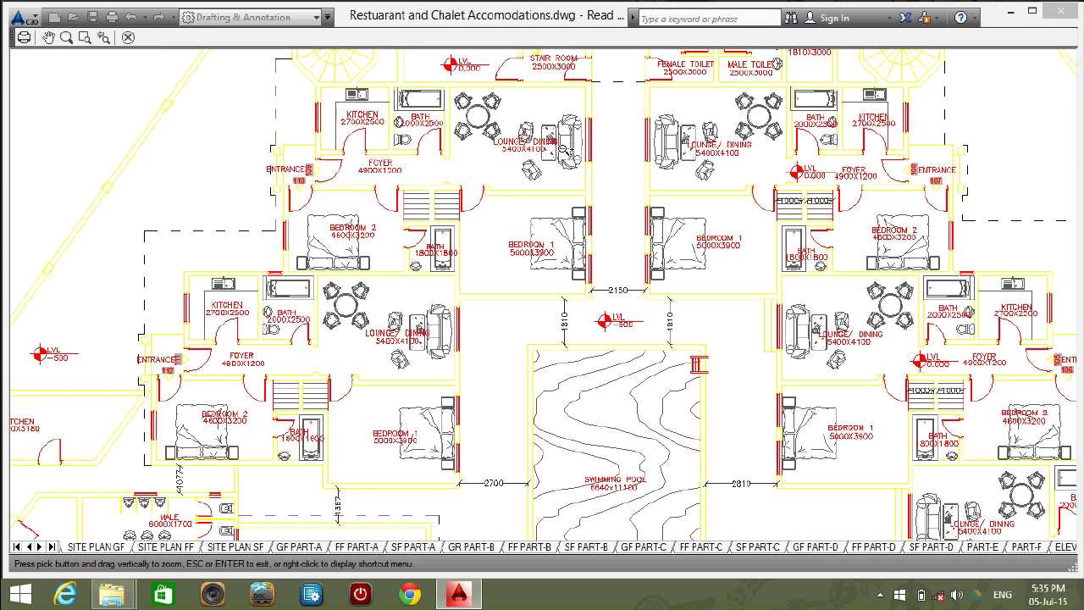
{"action": "scroll", "coordinate": [551, 298], "scroll_direction": "down", "scroll_amount": 5}
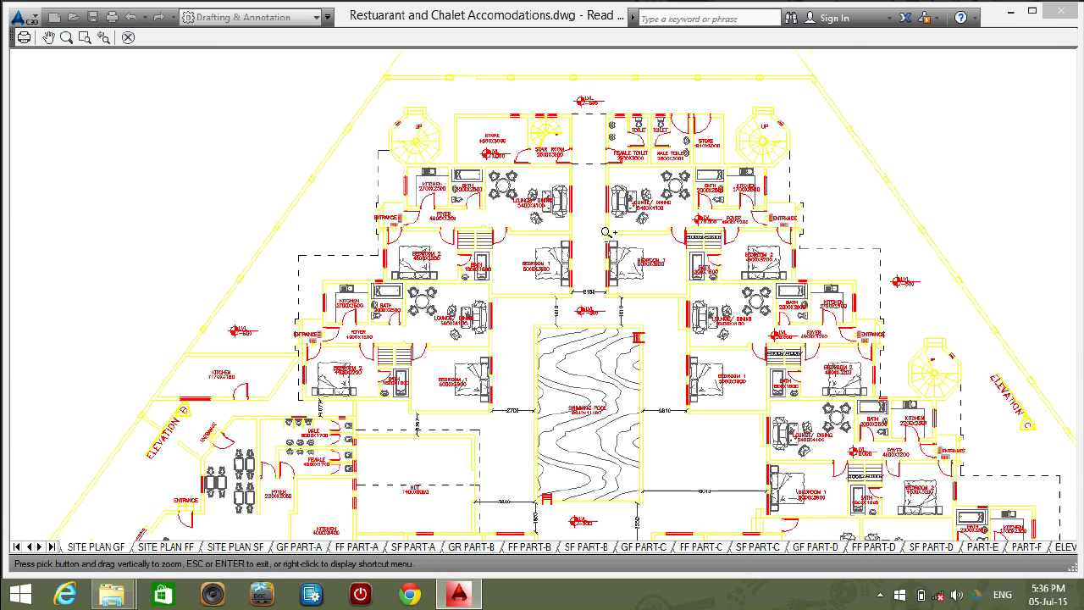
{"action": "scroll", "coordinate": [664, 212], "scroll_direction": "down", "scroll_amount": 6}
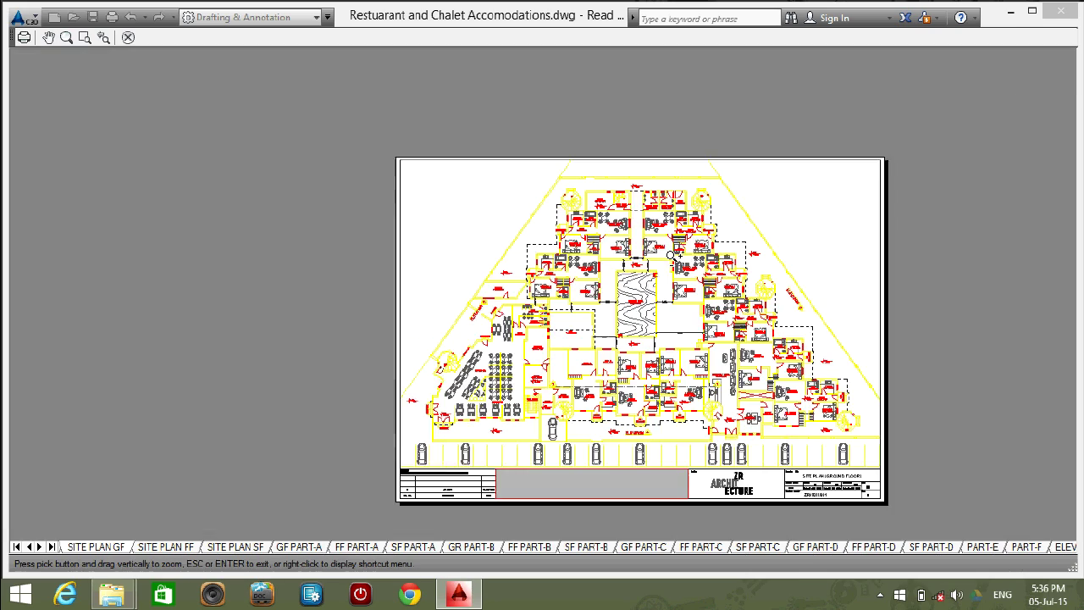
{"action": "scroll", "coordinate": [811, 480], "scroll_direction": "up", "scroll_amount": 5}
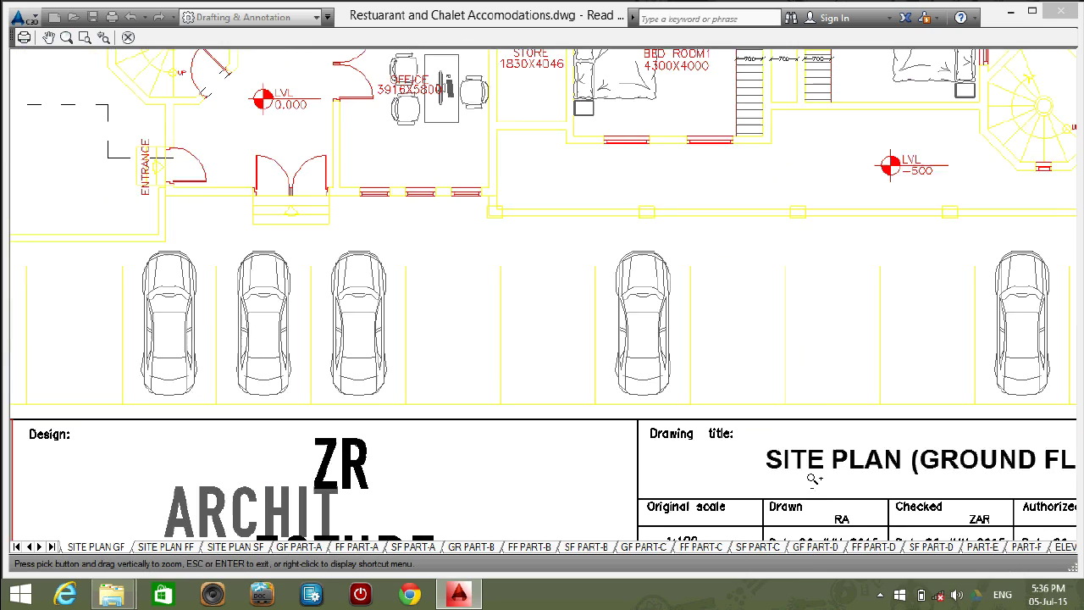
{"action": "scroll", "coordinate": [811, 480], "scroll_direction": "down", "scroll_amount": 5}
{"action": "key", "text": "Escape"}
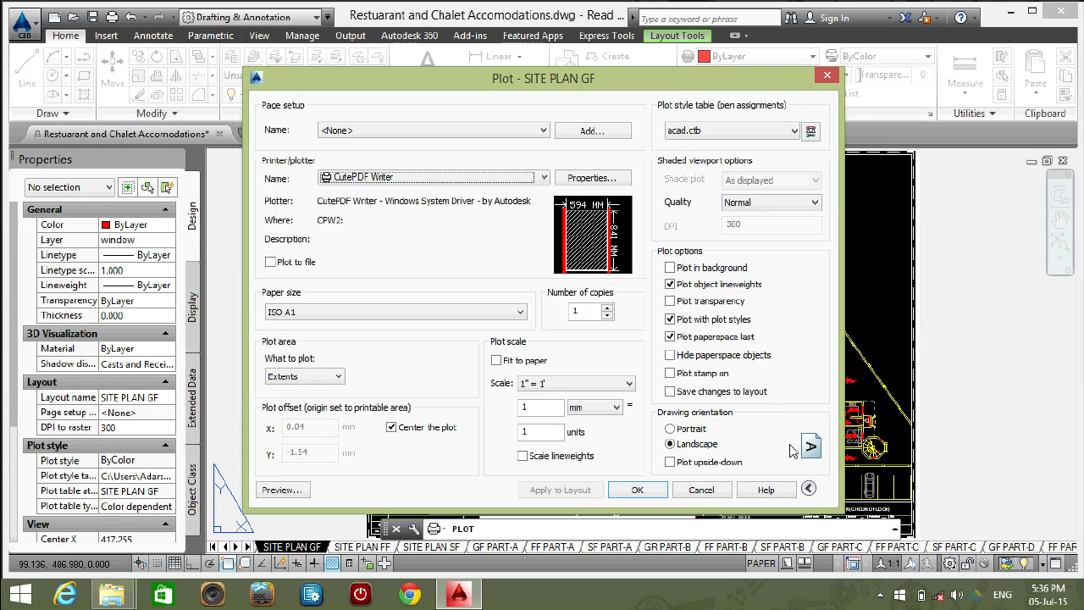
{"action": "left_click", "coordinate": [395, 179]}
{"action": "left_click", "coordinate": [398, 251]}
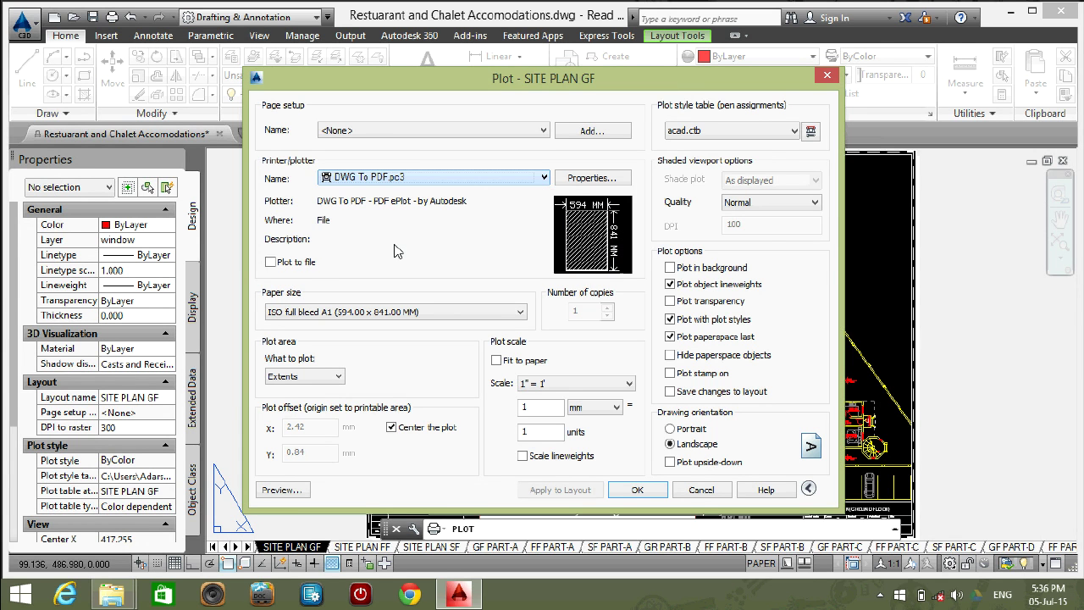
{"action": "left_click", "coordinate": [421, 188]}
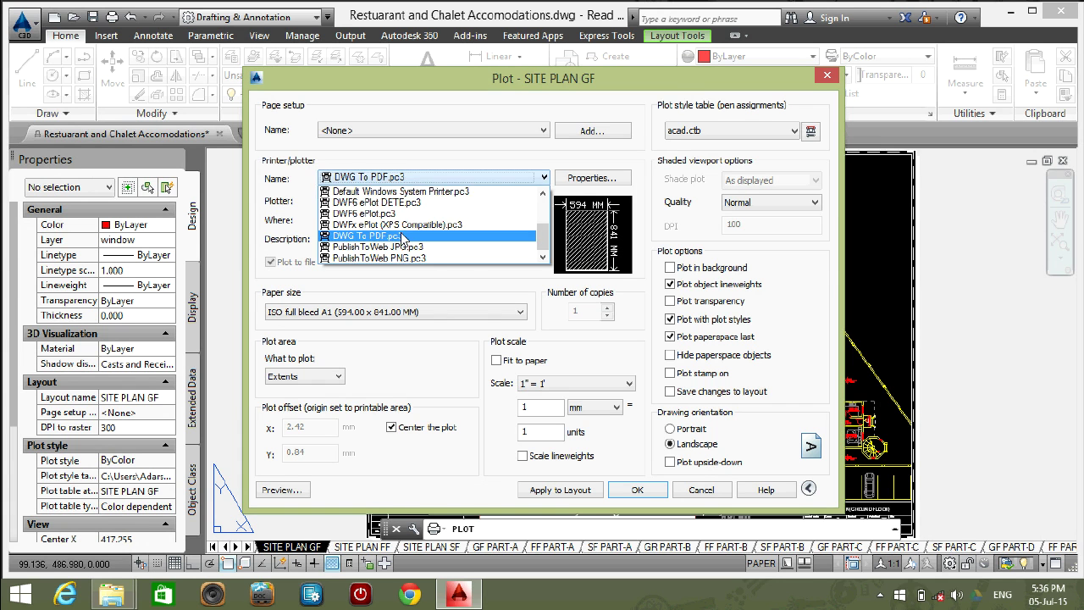
{"action": "scroll", "coordinate": [405, 237], "scroll_direction": "up", "scroll_amount": 2}
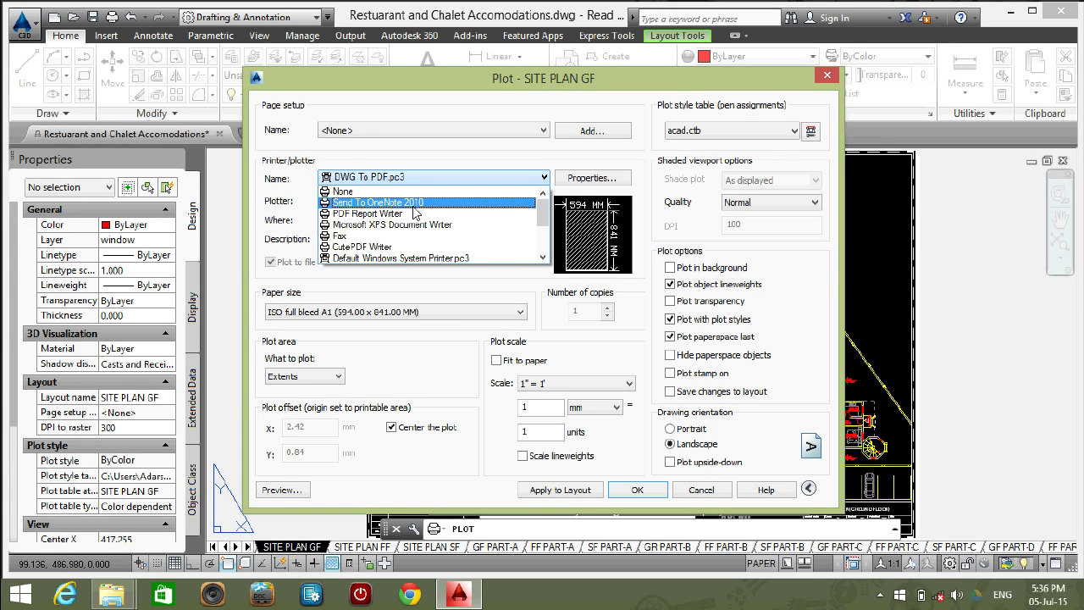
{"action": "left_click", "coordinate": [415, 214]}
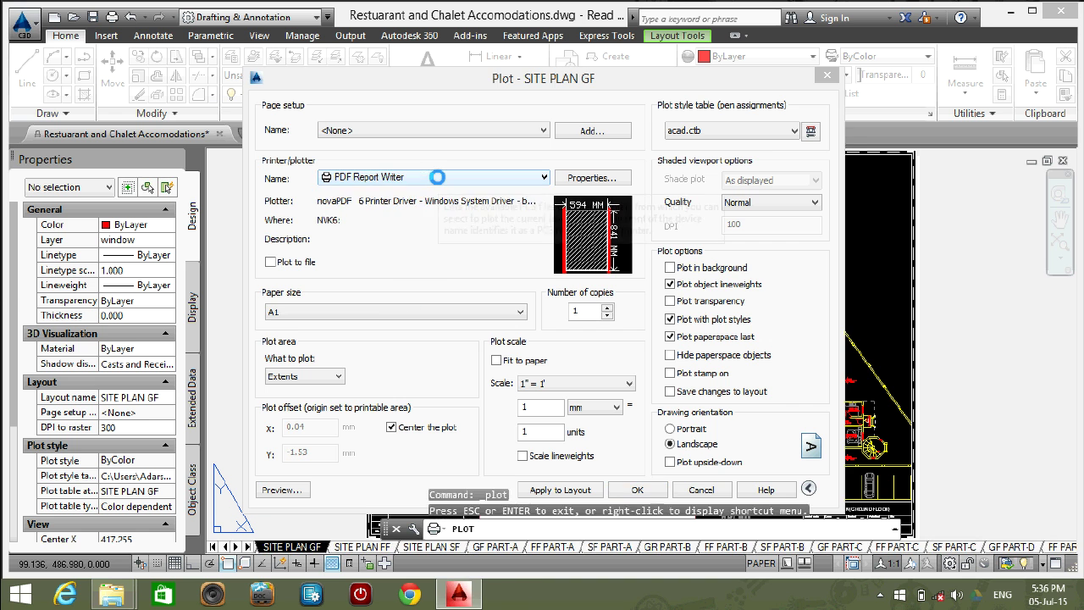
{"action": "left_click", "coordinate": [436, 179]}
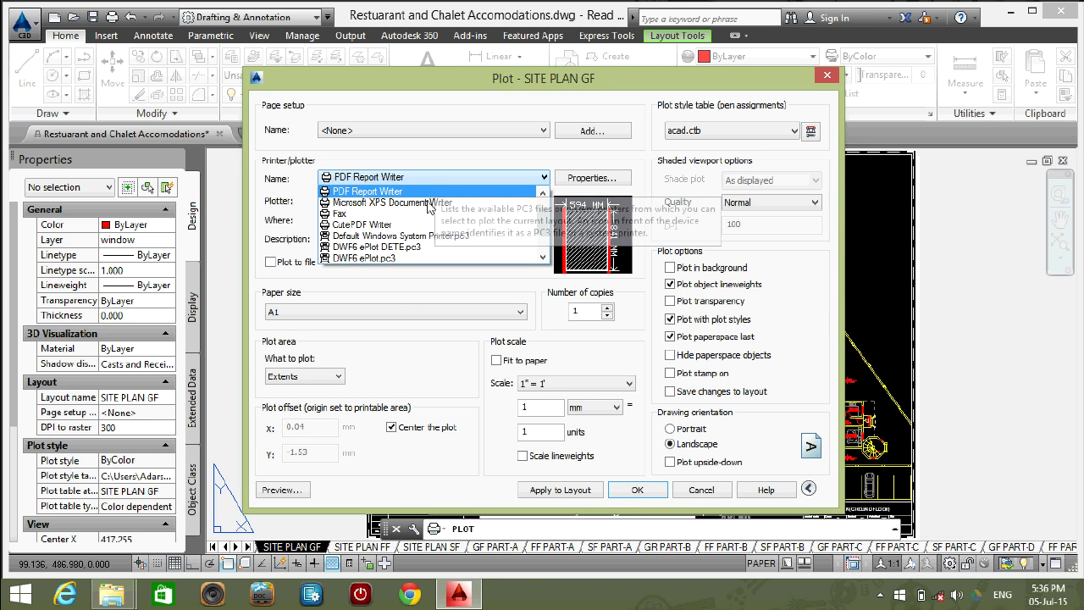
{"action": "left_click", "coordinate": [415, 225]}
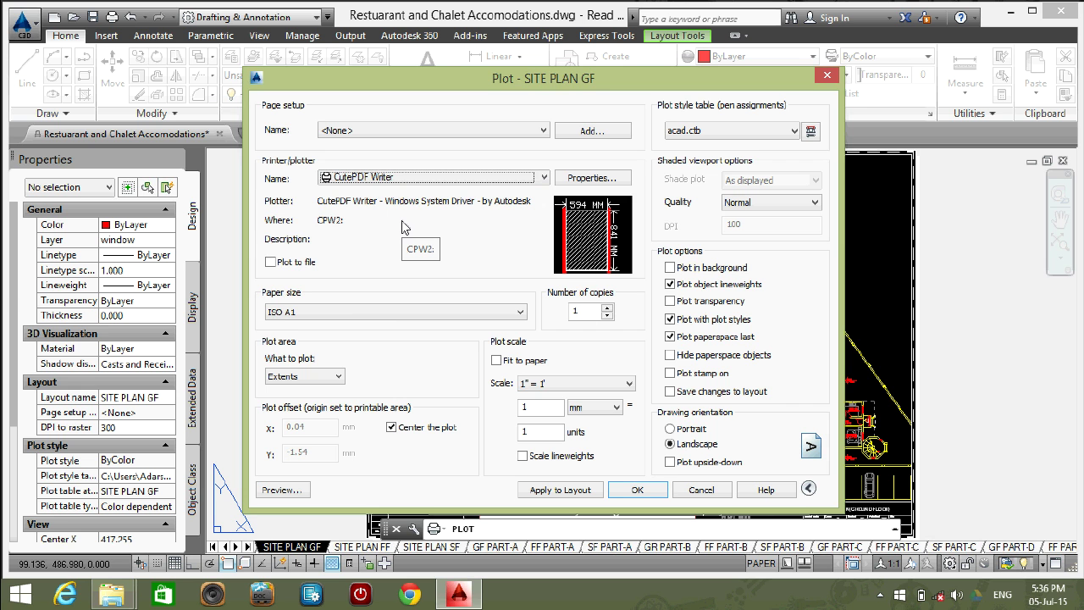
{"action": "left_click", "coordinate": [288, 491]}
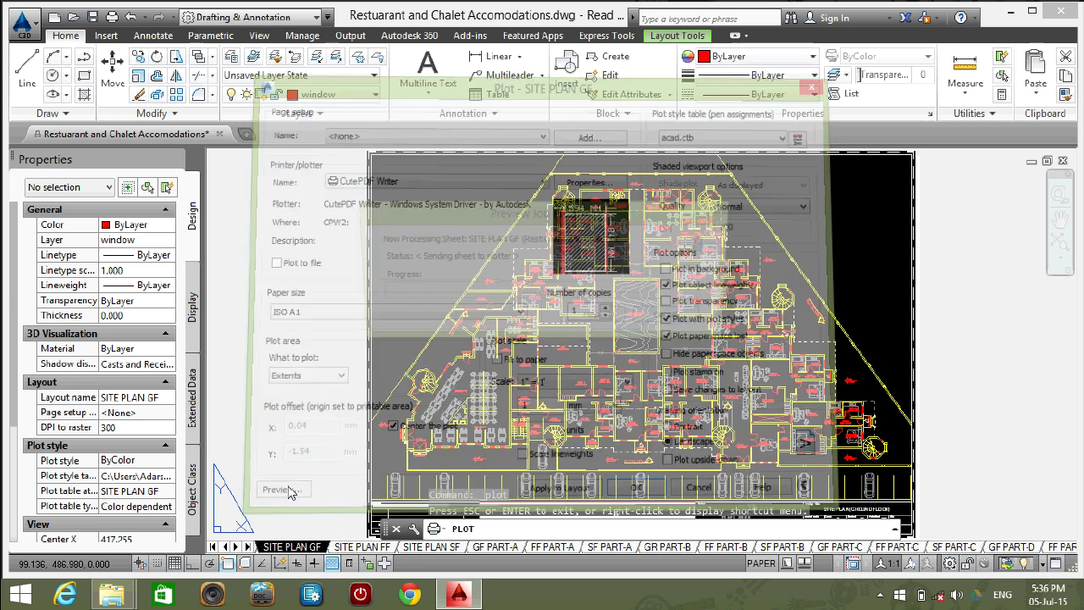
{"action": "key", "text": "Escape"}
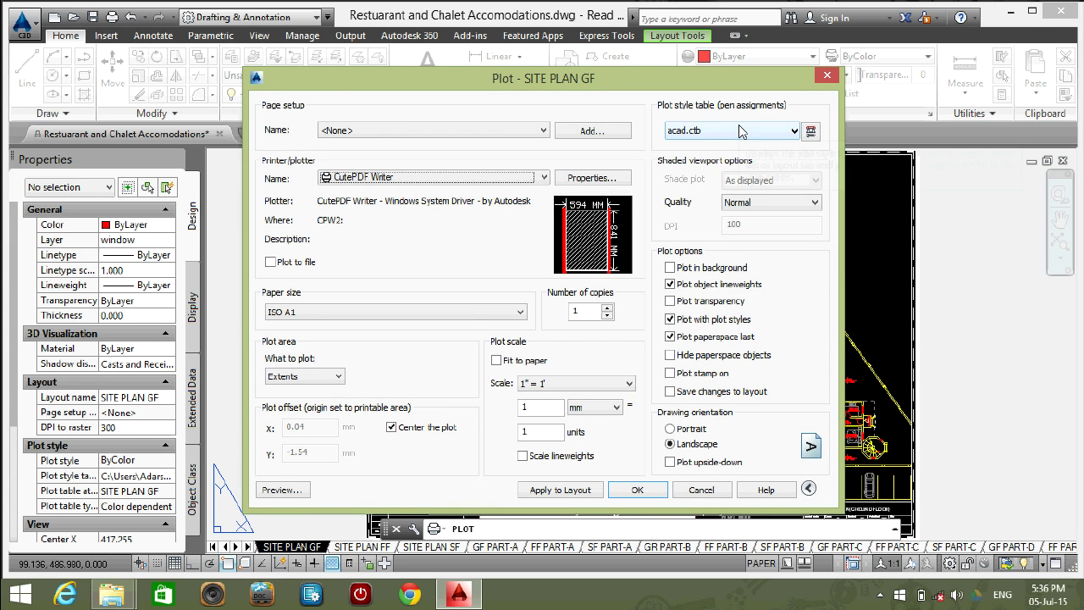
Switch the plot style table to monochrome.ctb and preview the sheet.
{"action": "left_click", "coordinate": [739, 131]}
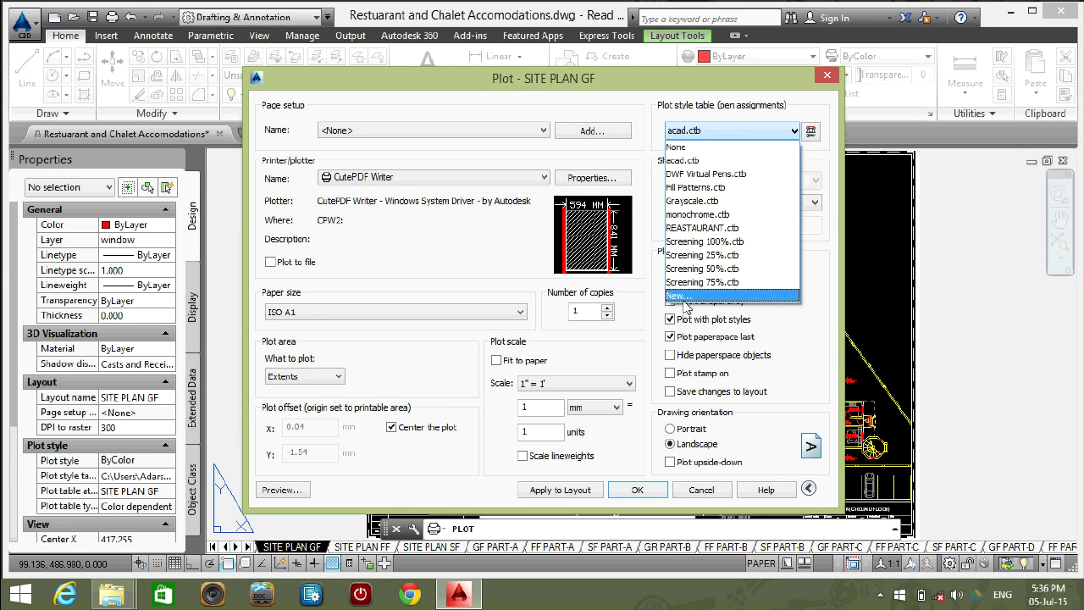
{"action": "left_click", "coordinate": [696, 215]}
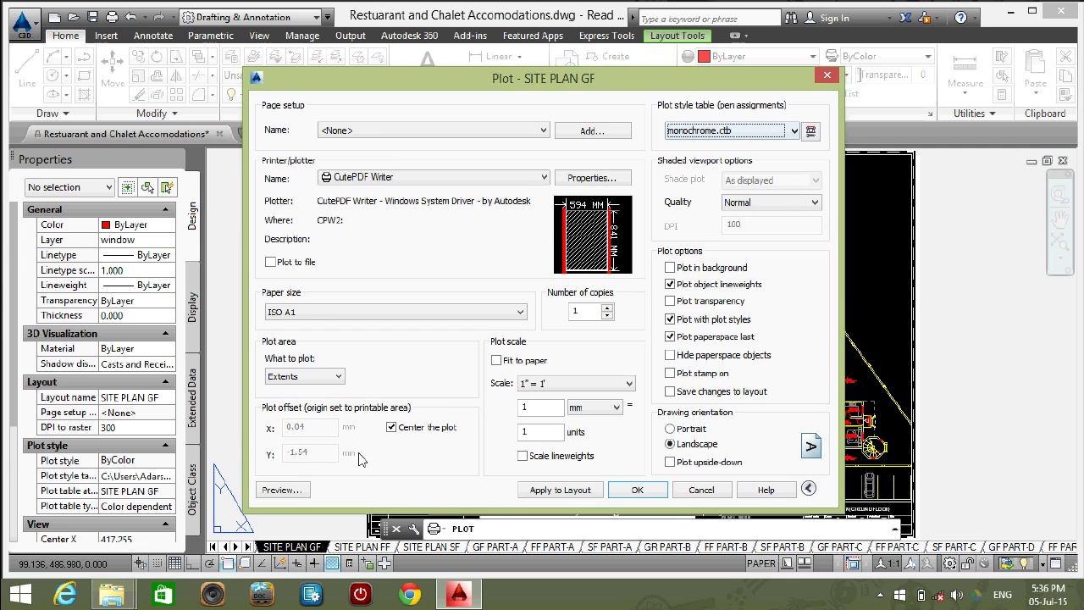
{"action": "left_click", "coordinate": [282, 490]}
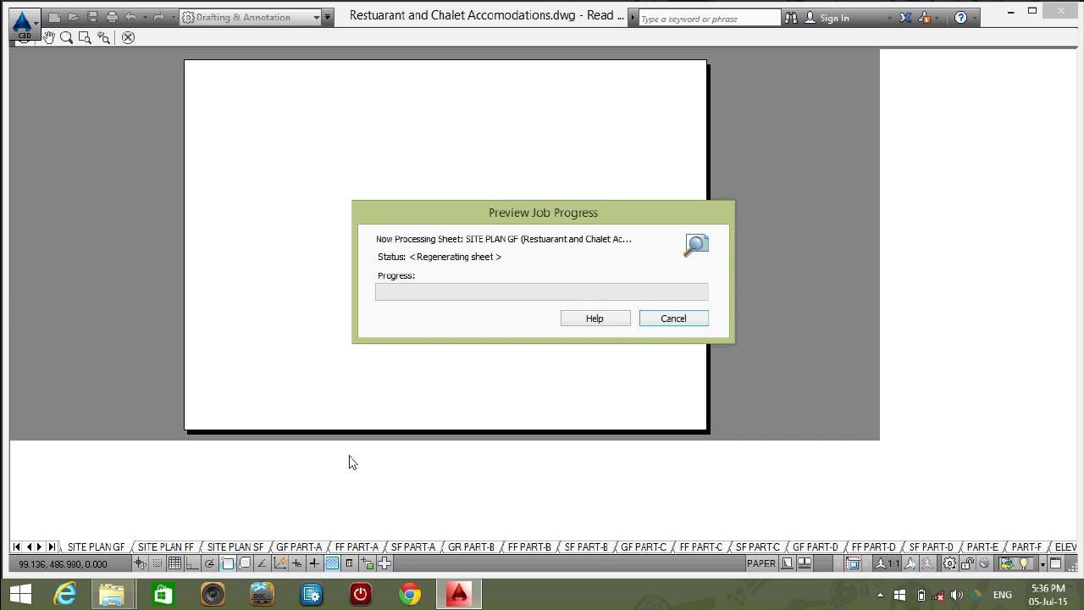
Zoom around the monochrome preview to check the all-black linework, then close it.
{"action": "scroll", "coordinate": [605, 340], "scroll_direction": "up", "scroll_amount": 10}
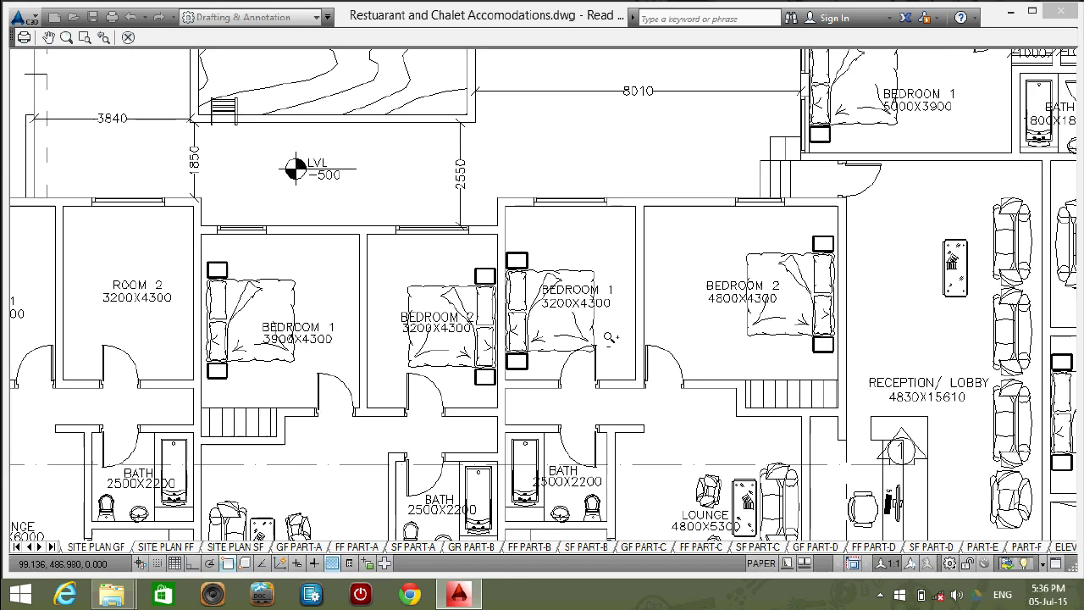
{"action": "scroll", "coordinate": [604, 340], "scroll_direction": "down", "scroll_amount": 5}
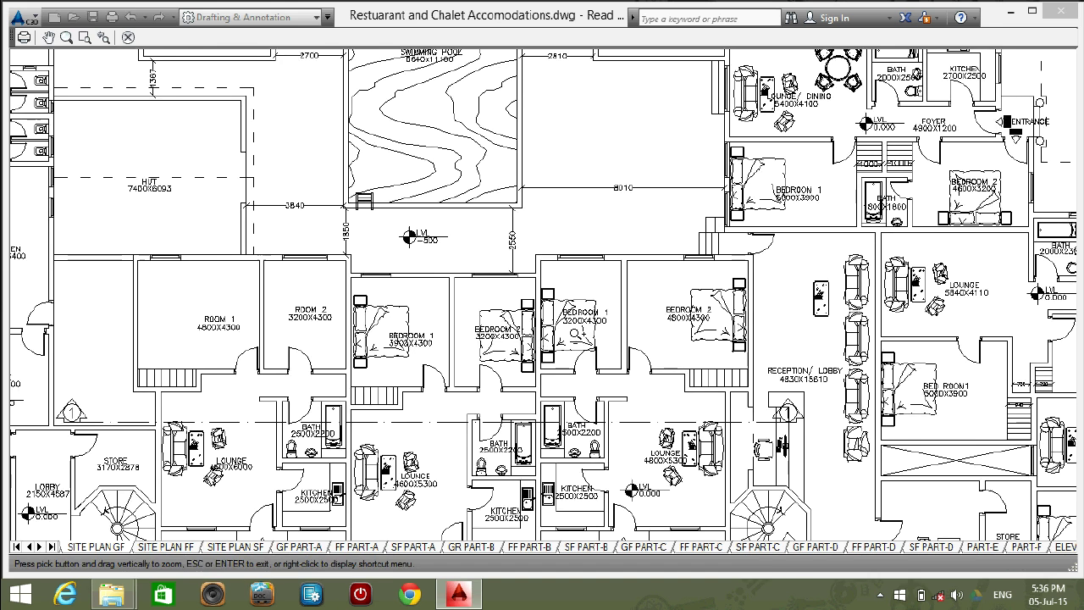
{"action": "scroll", "coordinate": [605, 341], "scroll_direction": "up", "scroll_amount": 6}
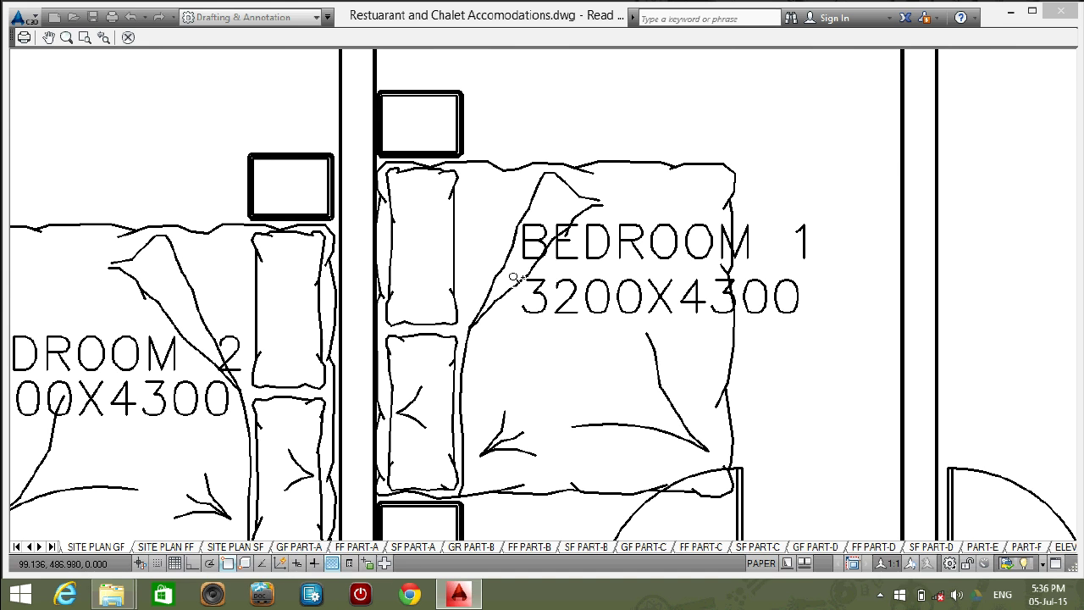
{"action": "scroll", "coordinate": [555, 303], "scroll_direction": "down", "scroll_amount": 6}
{"action": "middle_click", "coordinate": [598, 274]}
{"action": "middle_click", "coordinate": [598, 274]}
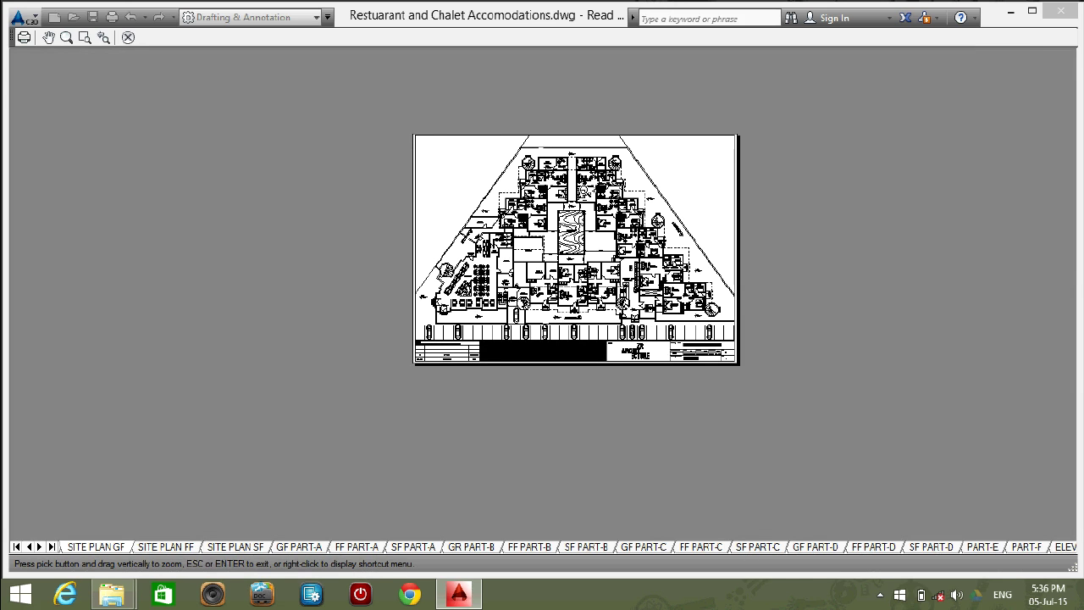
{"action": "scroll", "coordinate": [588, 180], "scroll_direction": "up", "scroll_amount": 8}
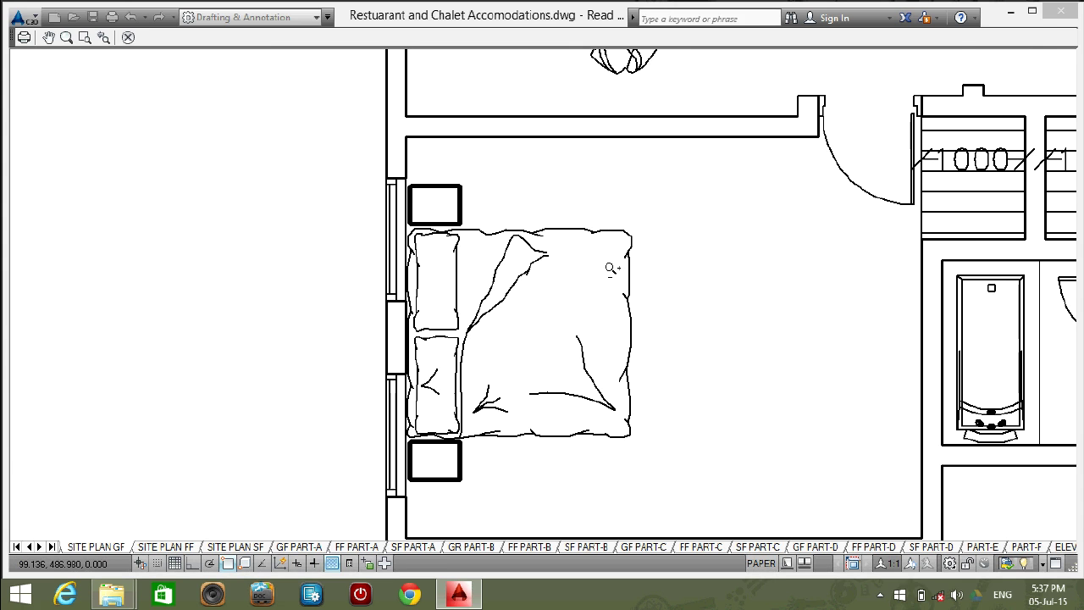
{"action": "scroll", "coordinate": [611, 279], "scroll_direction": "up", "scroll_amount": 2}
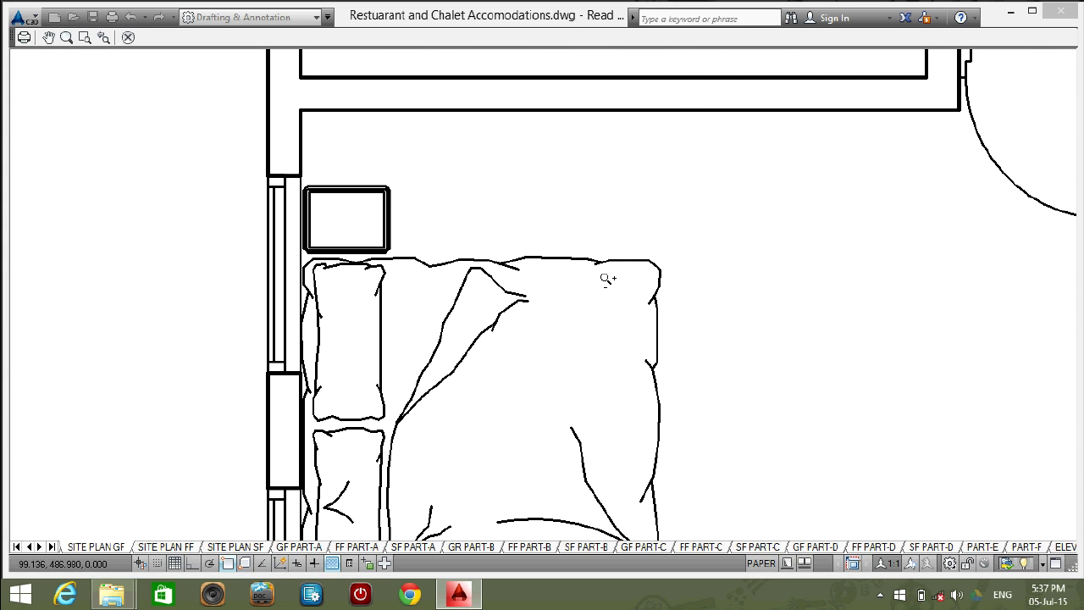
{"action": "scroll", "coordinate": [608, 279], "scroll_direction": "down", "scroll_amount": 10}
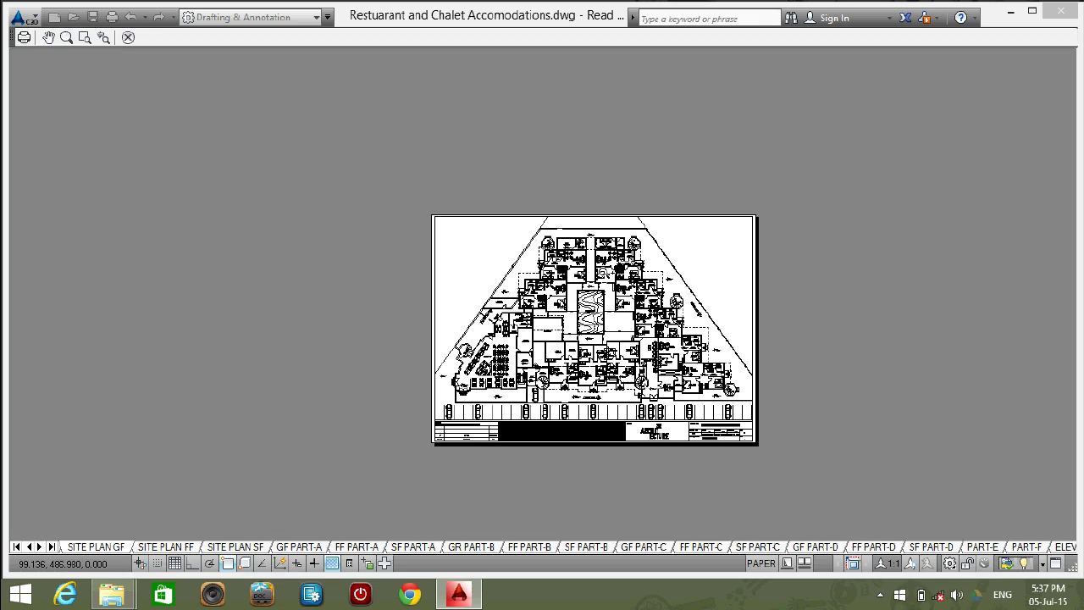
{"action": "key", "text": "Escape"}
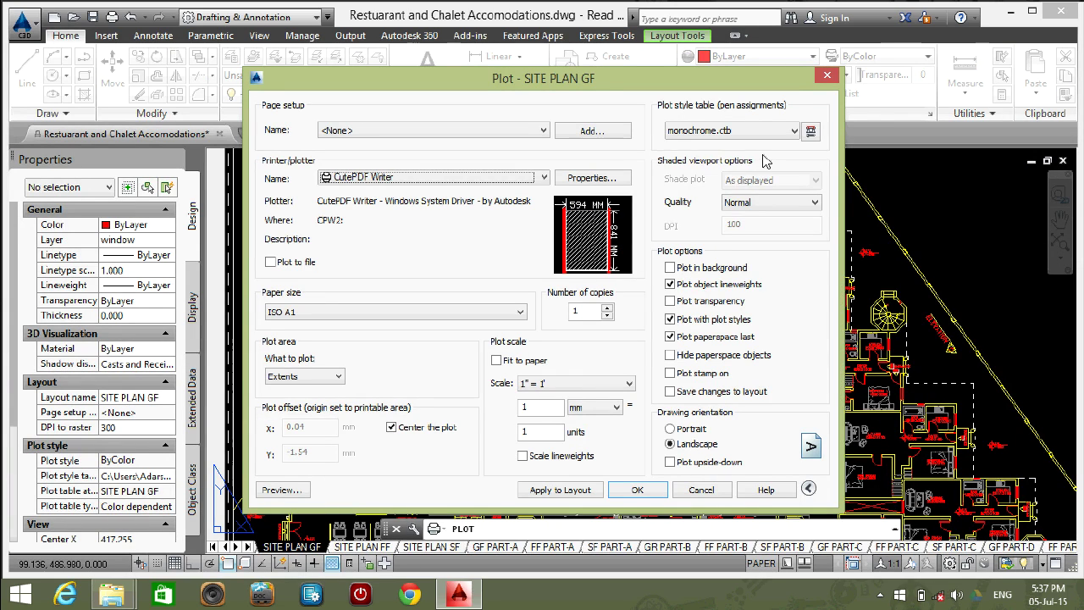
Create a new plot style table from scratch named black&white.ctb and open it in the Plot Style Table Editor.
{"action": "left_click", "coordinate": [753, 134]}
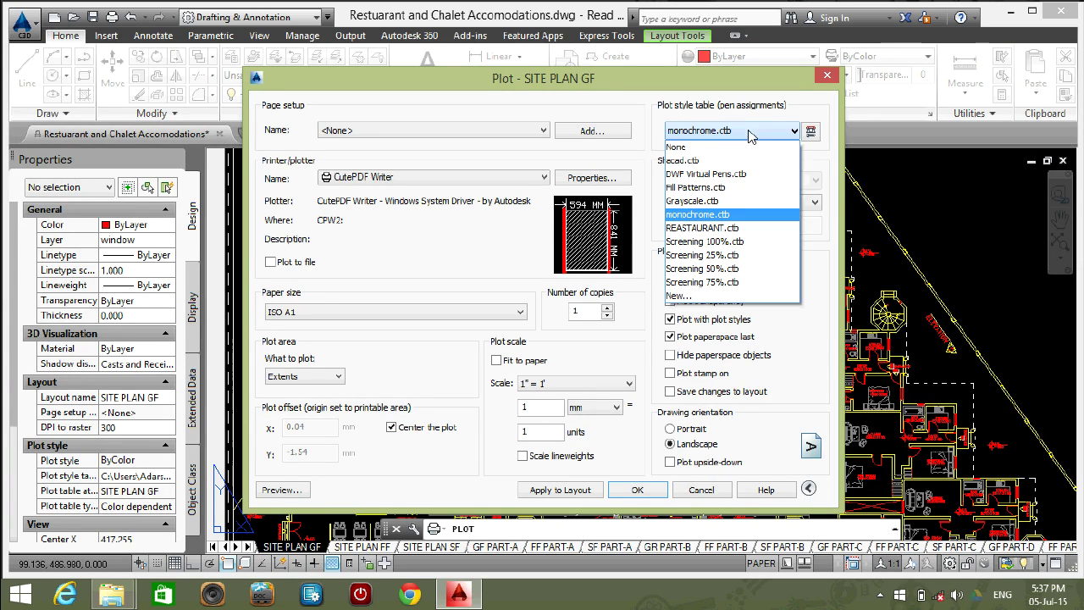
{"action": "left_click", "coordinate": [697, 299]}
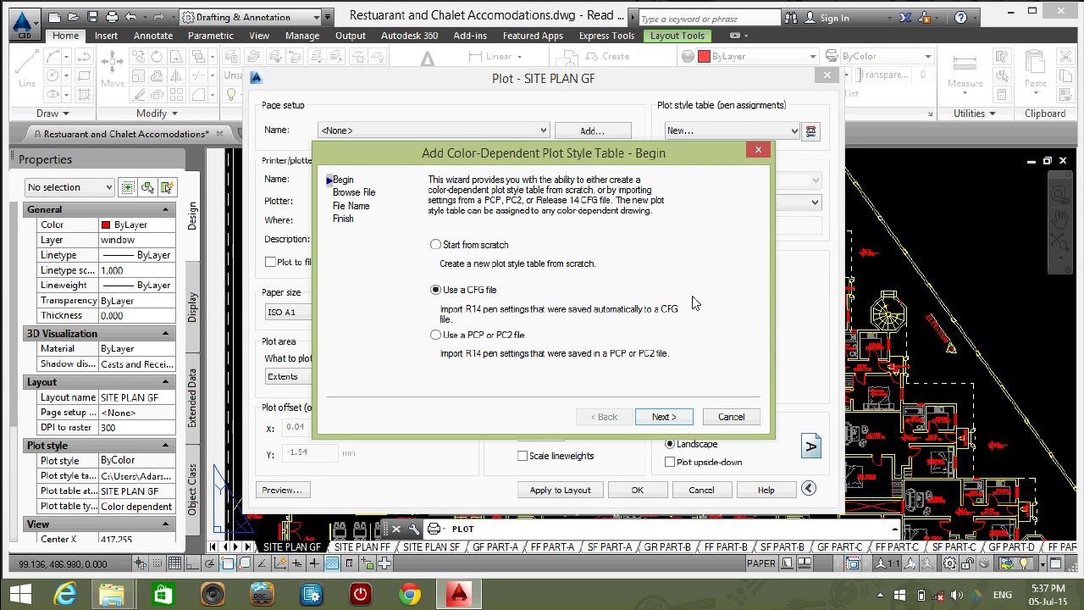
{"action": "left_click", "coordinate": [474, 253]}
{"action": "left_click", "coordinate": [662, 417]}
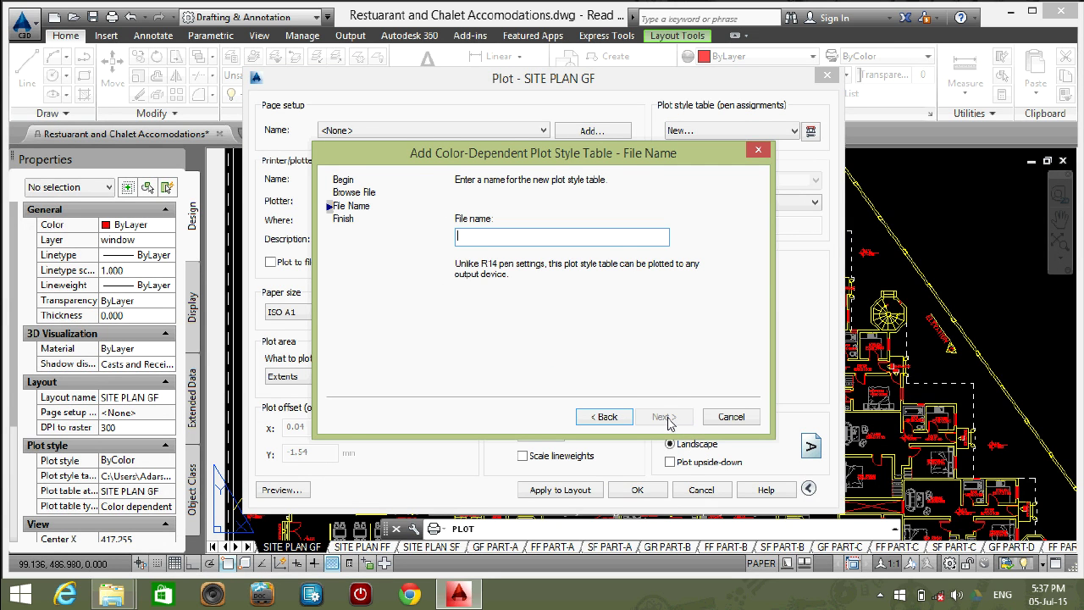
{"action": "type", "text": "black"}
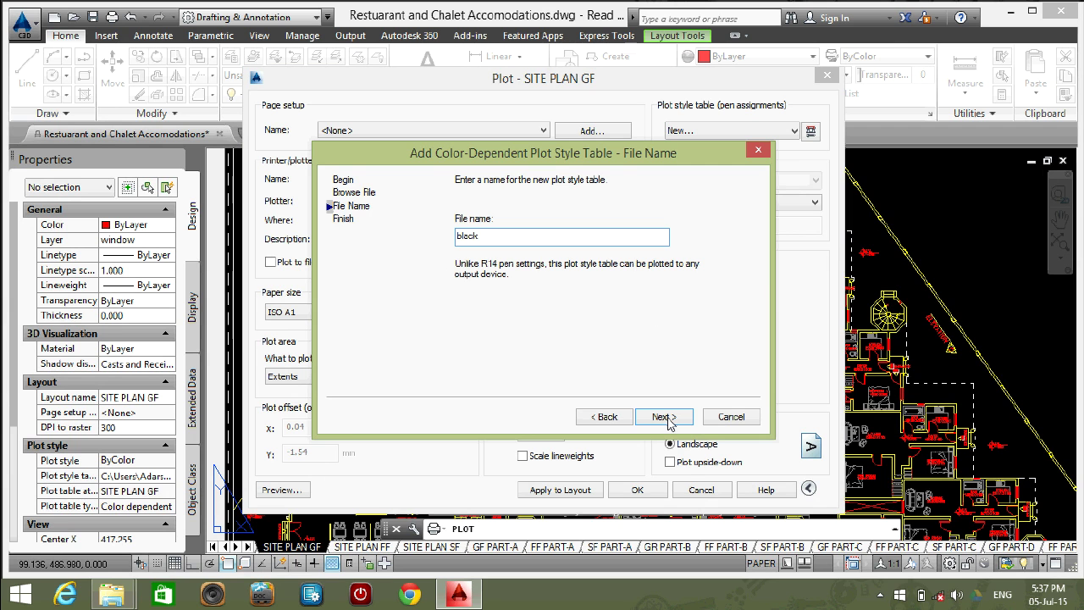
{"action": "type", "text": "&white"}
{"action": "left_click", "coordinate": [665, 419]}
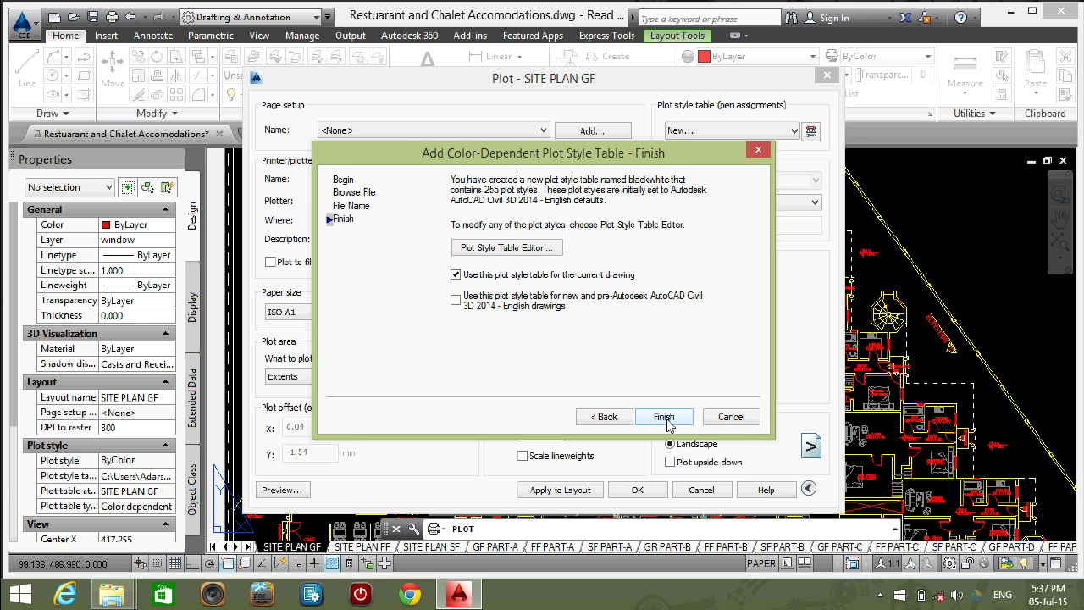
{"action": "left_click", "coordinate": [534, 252]}
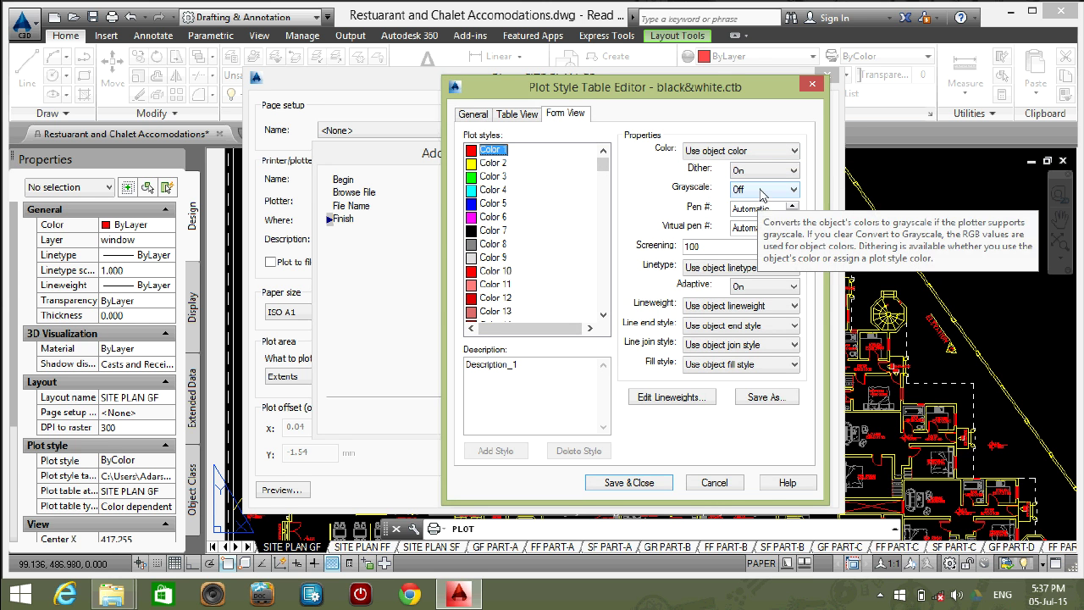
{"action": "left_click", "coordinate": [735, 190]}
Leave Grayscale off and select plot styles Color 1 through Color 255 in Form View.
{"action": "left_click", "coordinate": [736, 190]}
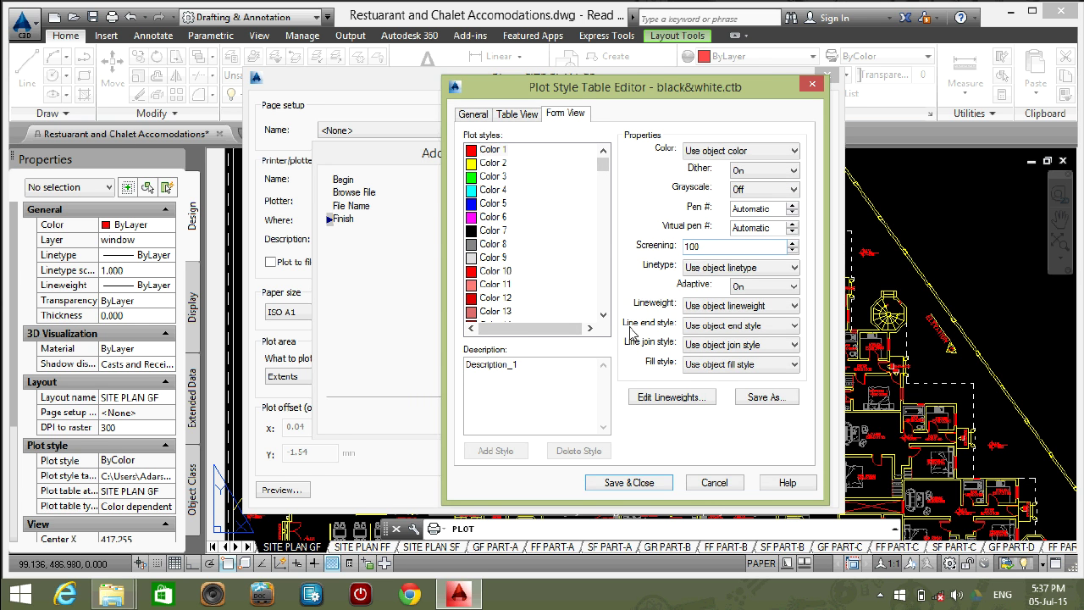
{"action": "left_click", "coordinate": [495, 153]}
{"action": "scroll", "coordinate": [605, 178], "scroll_direction": "down", "scroll_amount": 19}
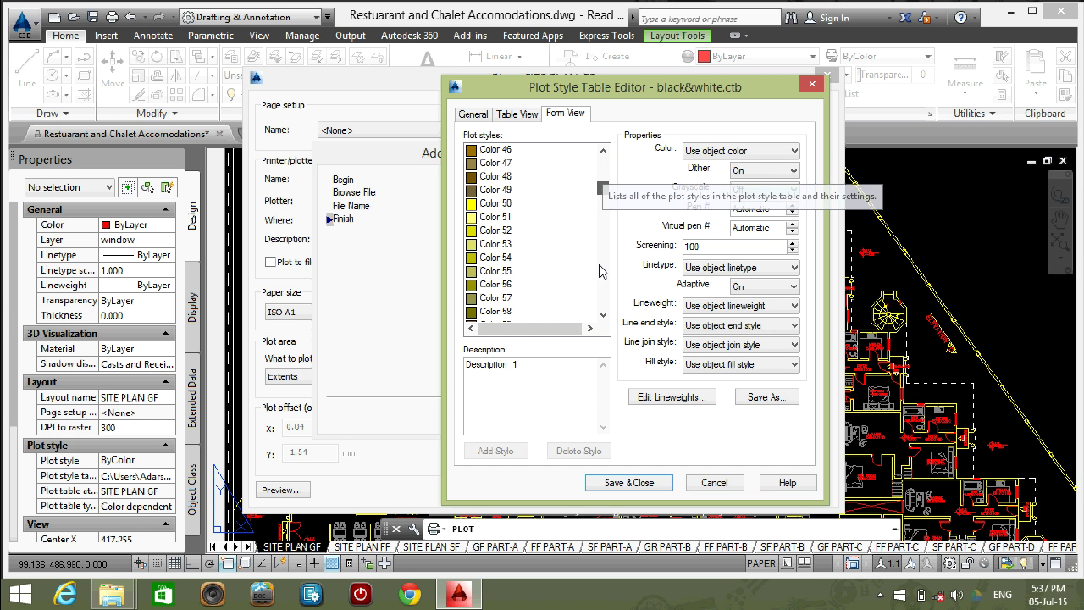
{"action": "scroll", "coordinate": [601, 322], "scroll_direction": "down", "scroll_amount": 20}
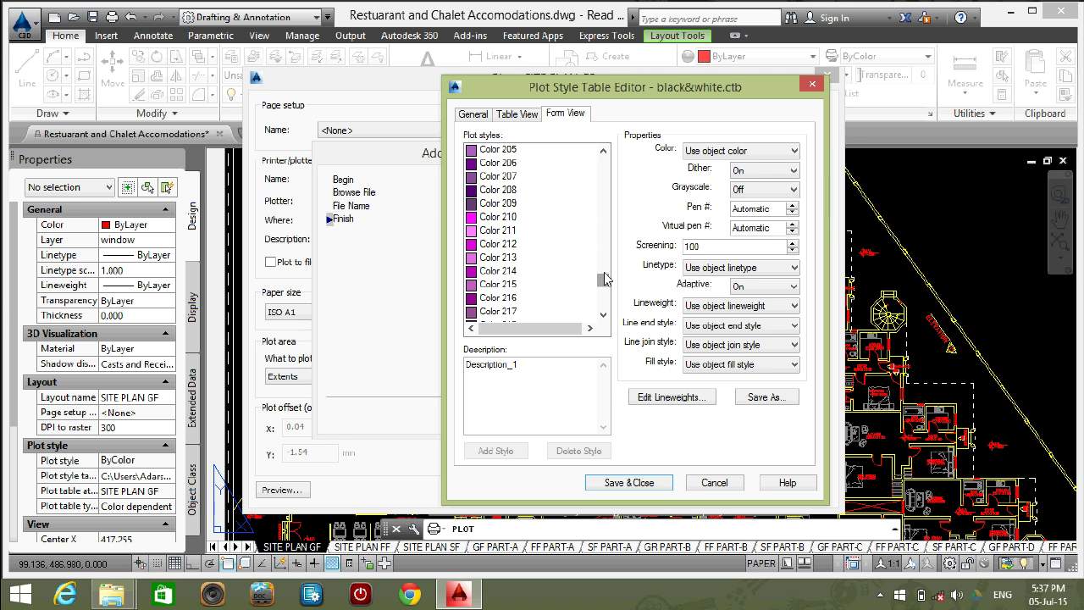
{"action": "scroll", "coordinate": [603, 297], "scroll_direction": "up", "scroll_amount": 5}
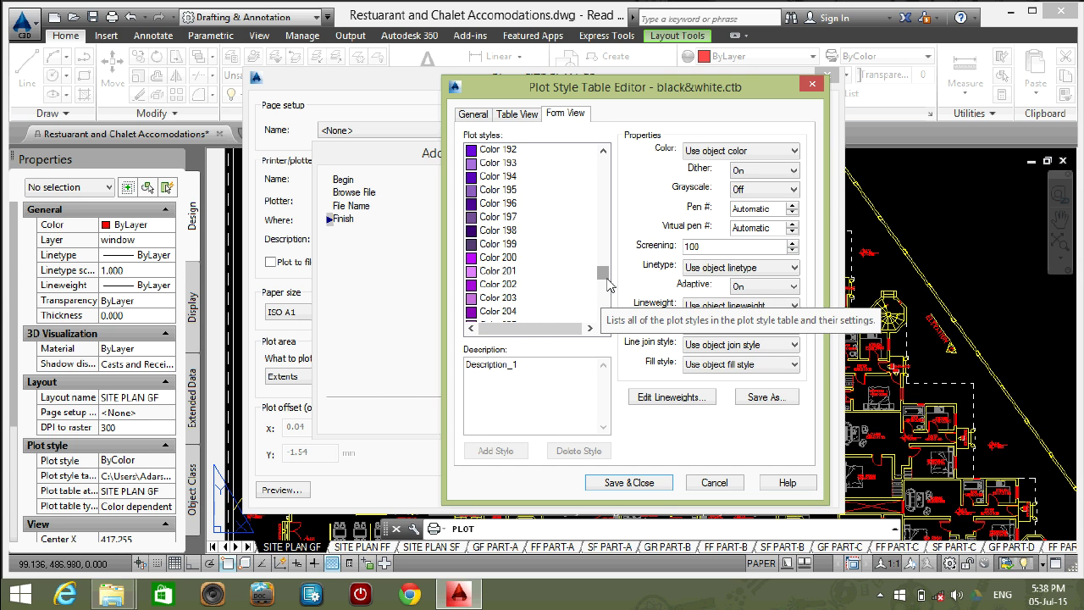
{"action": "scroll", "coordinate": [605, 279], "scroll_direction": "down", "scroll_amount": 10}
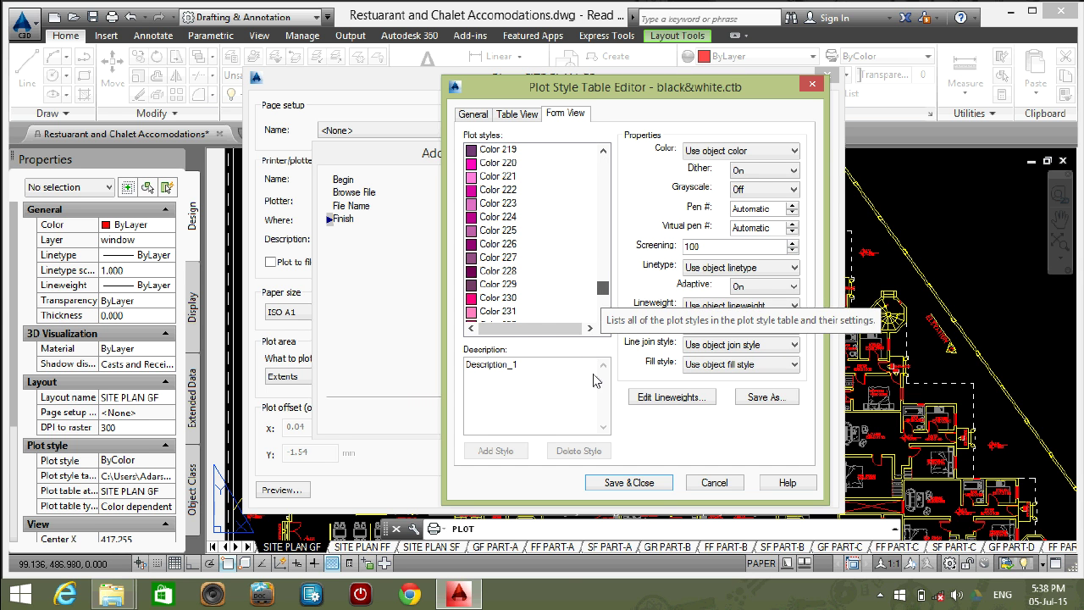
{"action": "scroll", "coordinate": [603, 280], "scroll_direction": "up", "scroll_amount": 10}
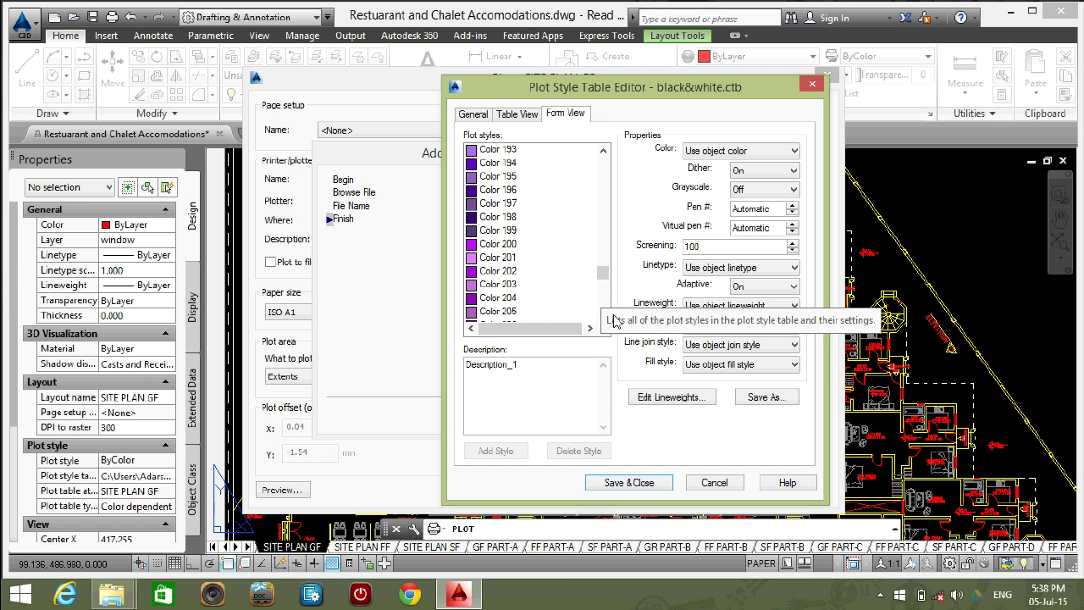
{"action": "scroll", "coordinate": [606, 304], "scroll_direction": "down", "scroll_amount": 8}
{"action": "scroll", "coordinate": [606, 303], "scroll_direction": "up", "scroll_amount": 8}
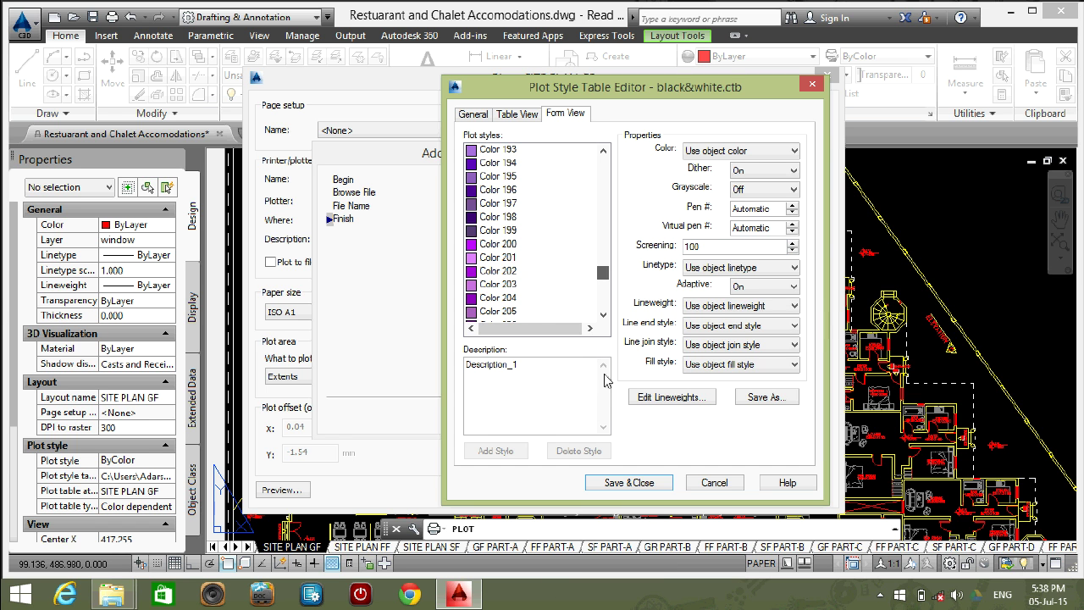
{"action": "scroll", "coordinate": [516, 296], "scroll_direction": "down", "scroll_amount": 16}
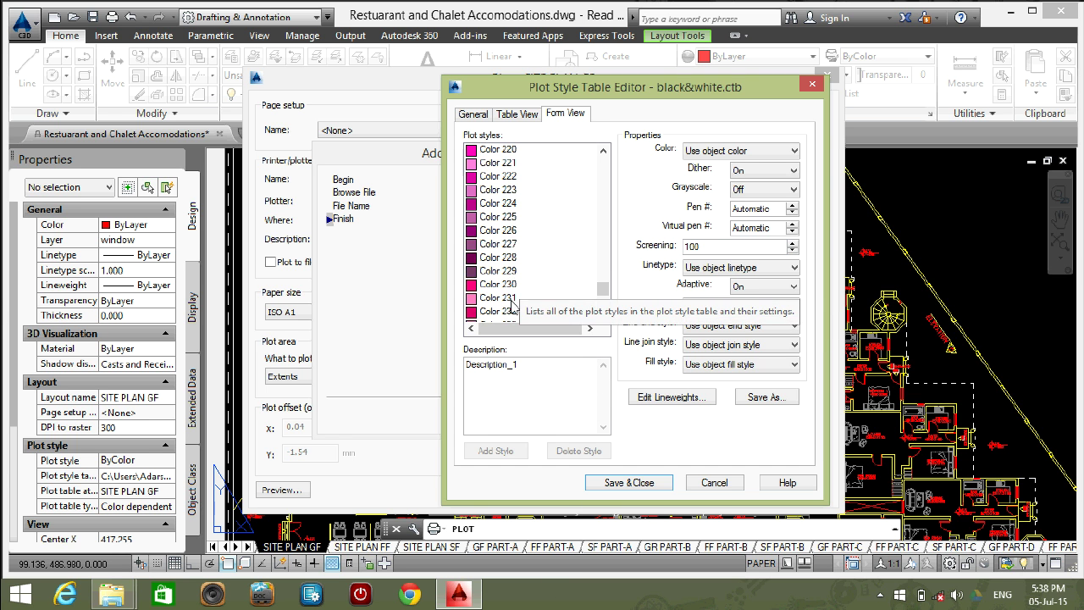
{"action": "scroll", "coordinate": [510, 308], "scroll_direction": "down", "scroll_amount": 1}
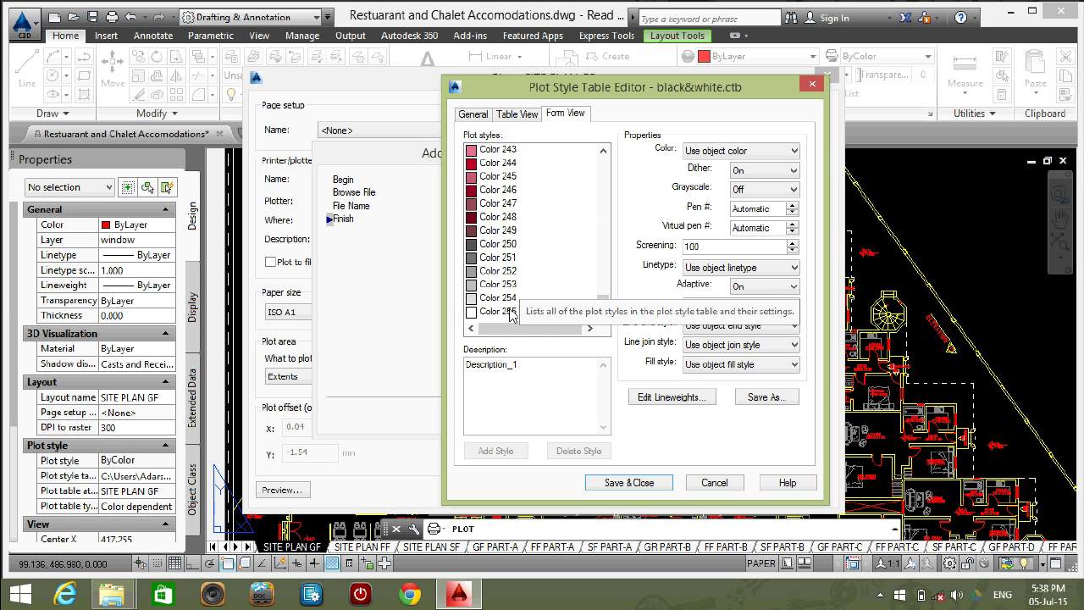
{"action": "left_click", "coordinate": [508, 312], "text": "shift"}
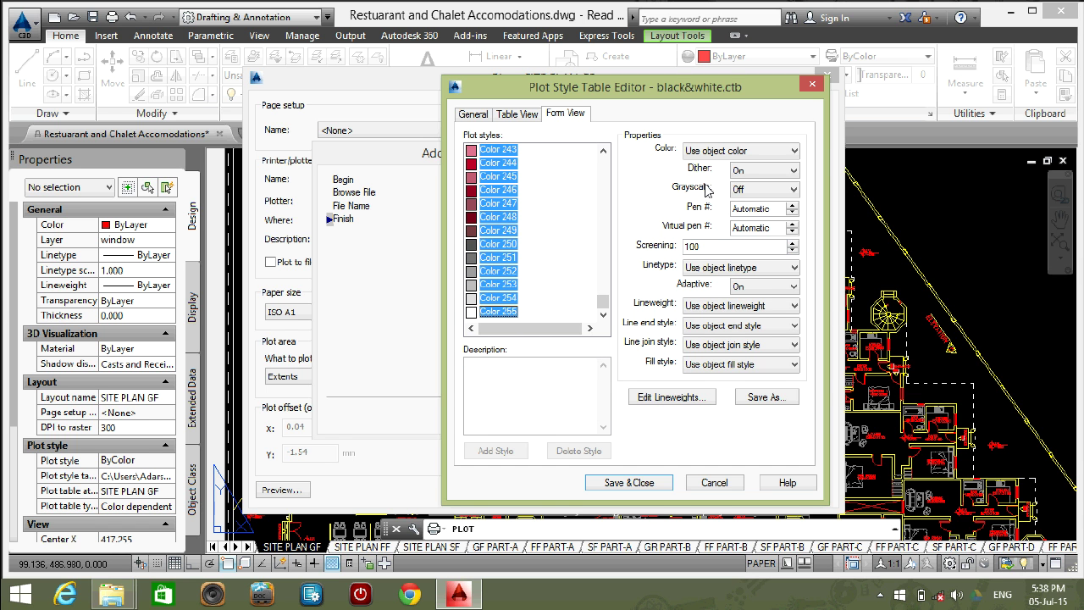
Make all styles plot in Black, except Colors 250–255, which use object color.
{"action": "left_click", "coordinate": [734, 150]}
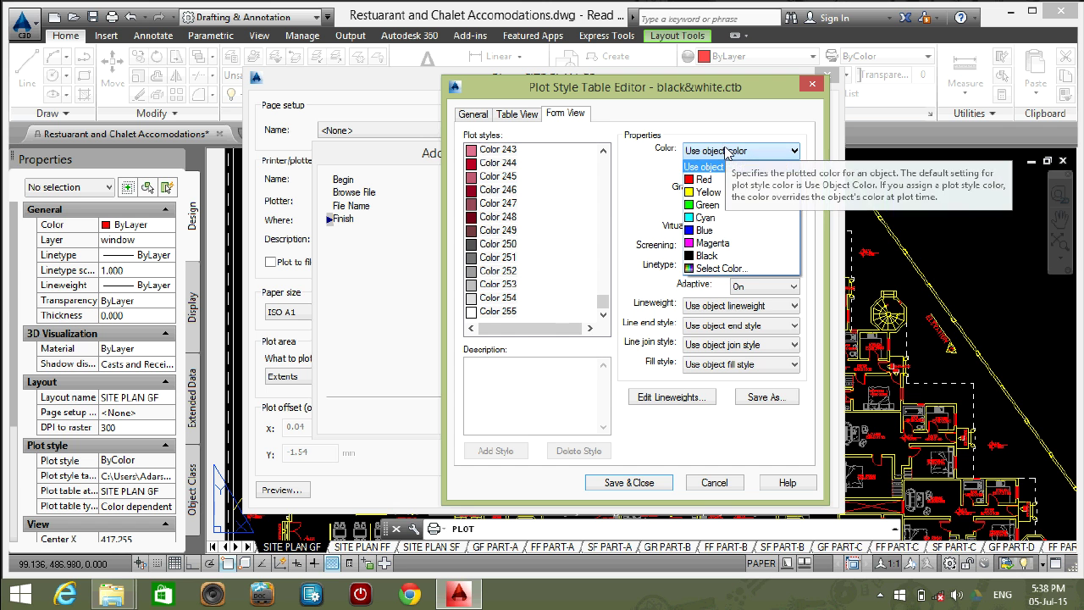
{"action": "left_click", "coordinate": [708, 255]}
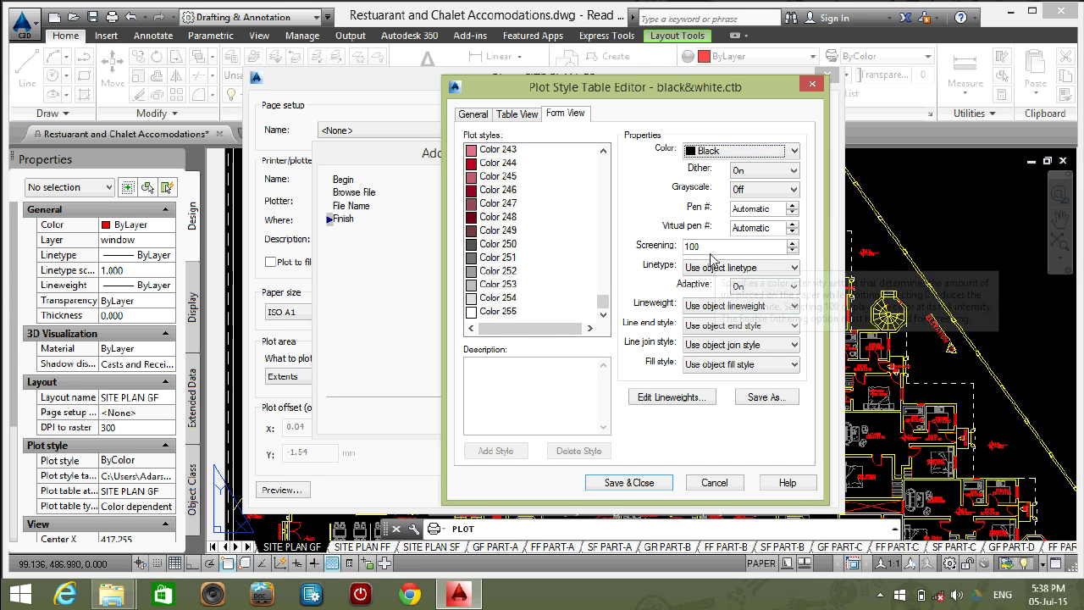
{"action": "left_click", "coordinate": [500, 245]}
{"action": "left_click", "coordinate": [510, 312], "text": "shift"}
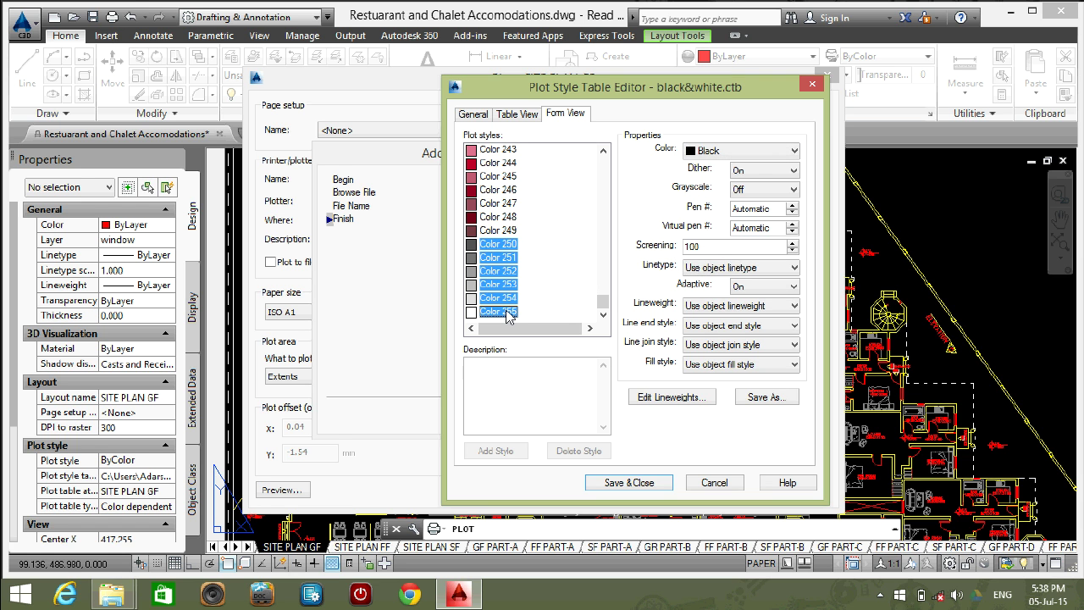
{"action": "left_click", "coordinate": [748, 154]}
{"action": "left_click", "coordinate": [729, 167]}
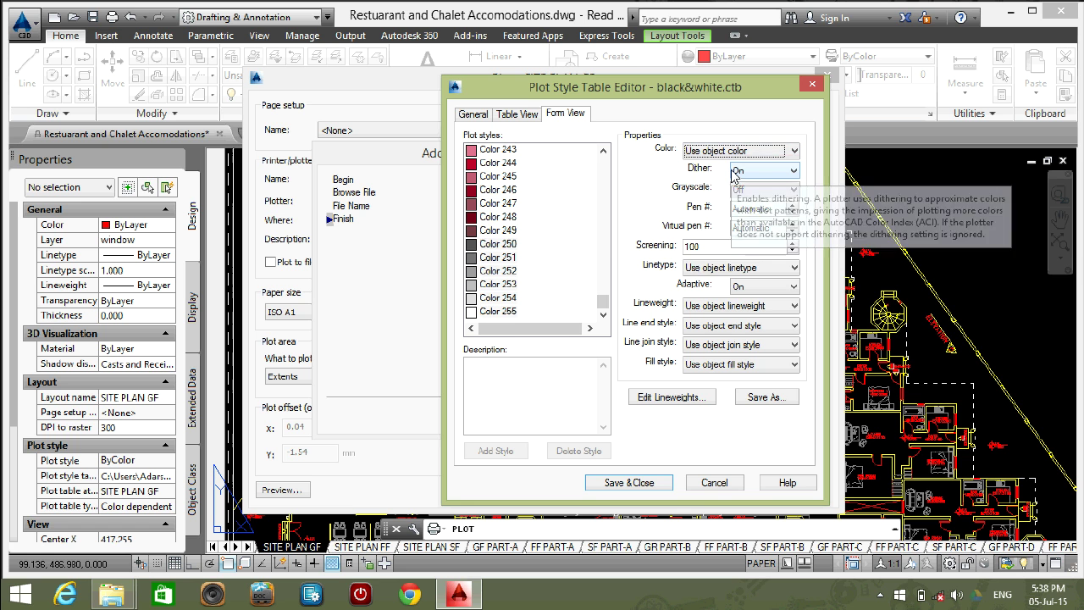
Set the screening of the Color 255 plot style to 0.
{"action": "left_click", "coordinate": [487, 313]}
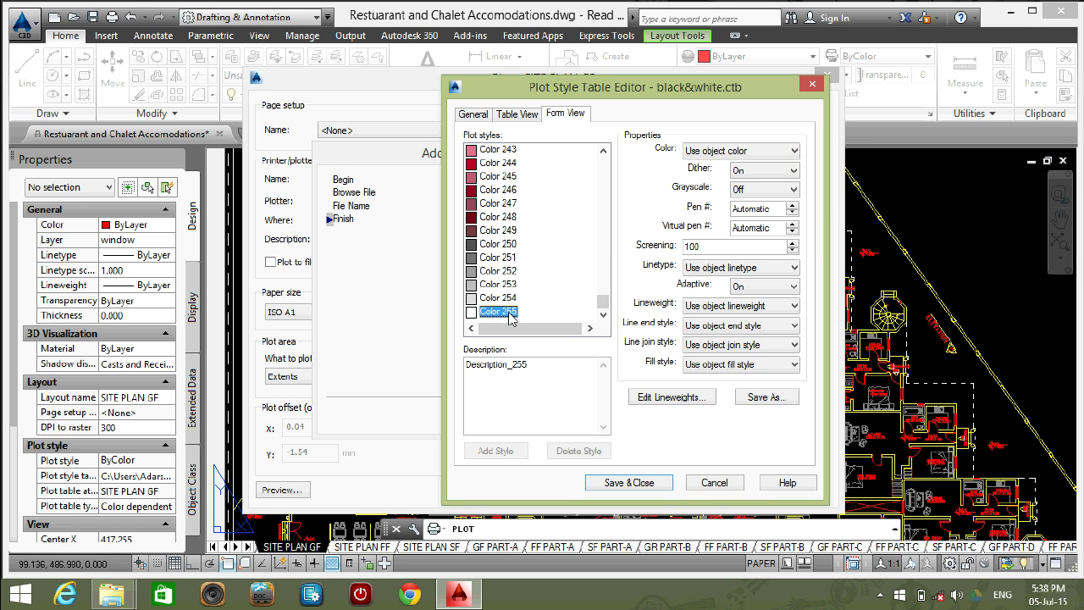
{"action": "double_click", "coordinate": [707, 245]}
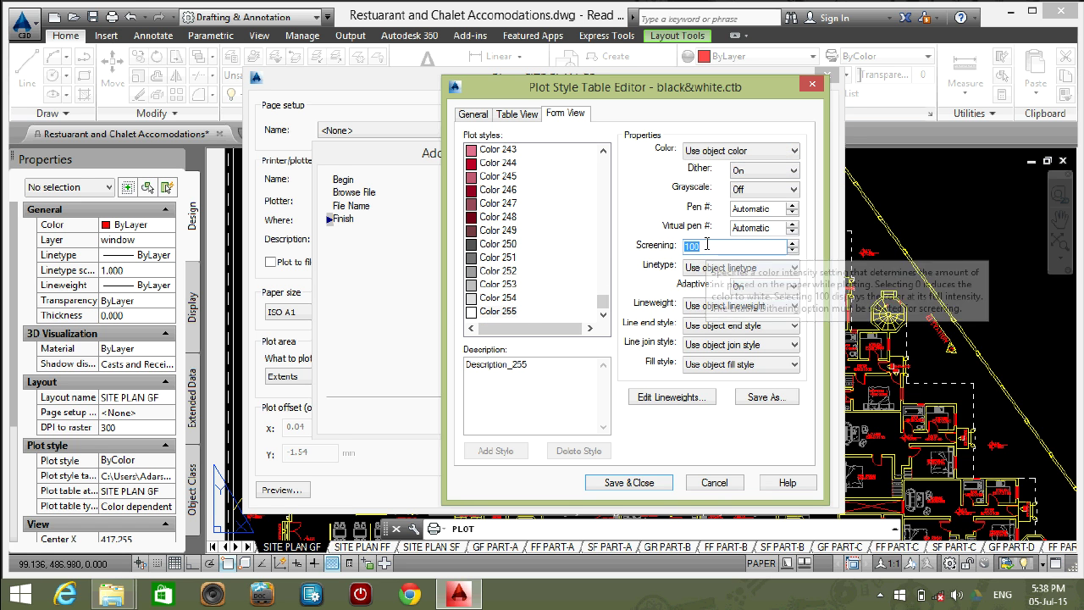
{"action": "type", "text": "0"}
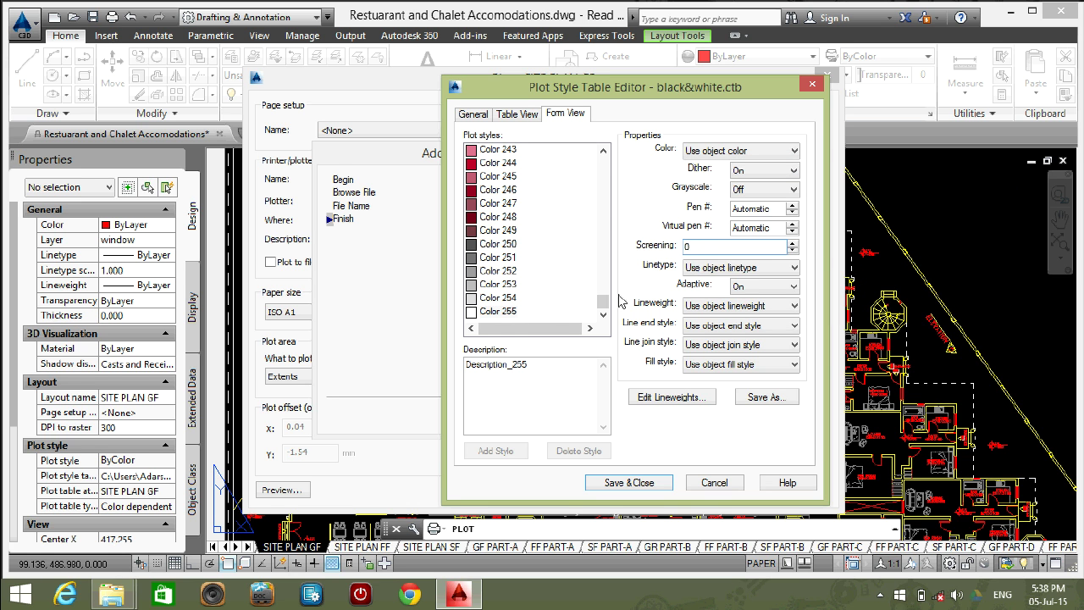
{"action": "left_click", "coordinate": [603, 150]}
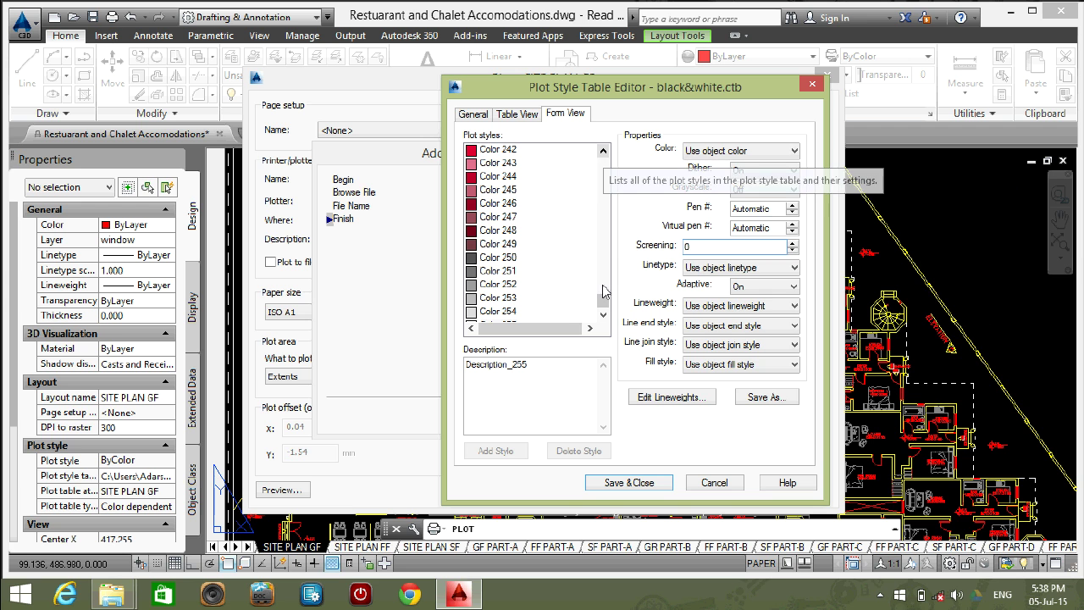
Set plot styles Color 7 through Color 9 to Use object color instead of Black.
{"action": "left_click", "coordinate": [500, 151]}
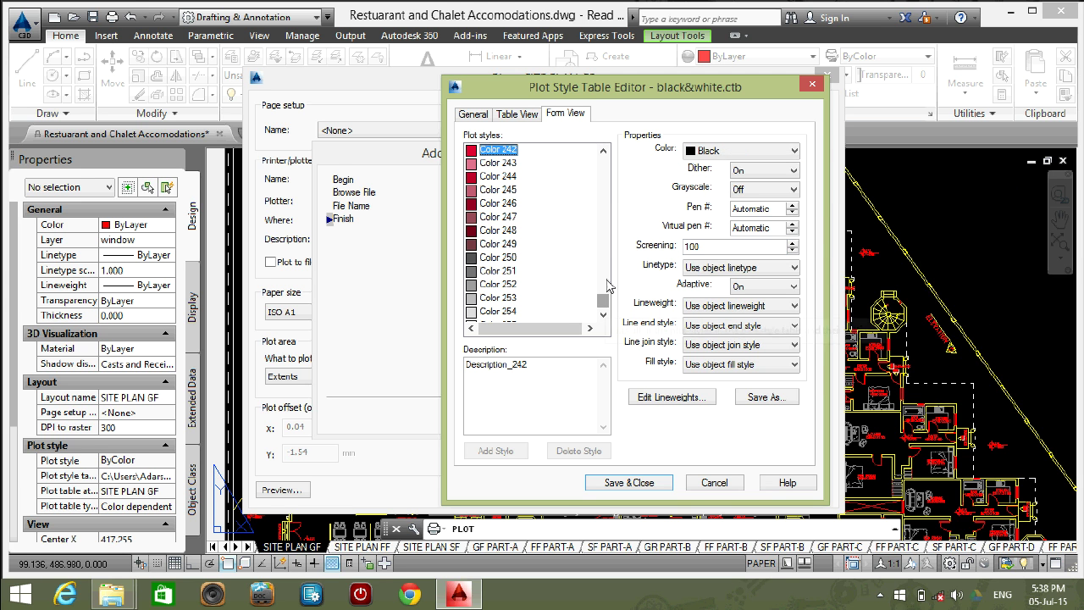
{"action": "left_click_drag", "start_coordinate": [603, 301], "coordinate": [602, 257]}
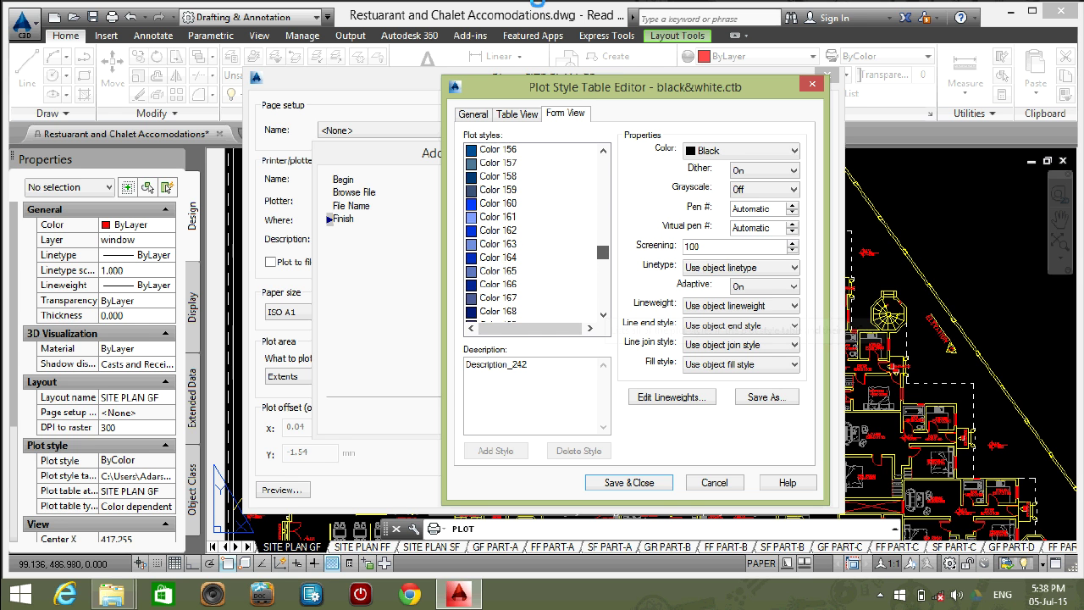
{"action": "scroll", "coordinate": [542, 17], "scroll_direction": "down", "scroll_amount": 20}
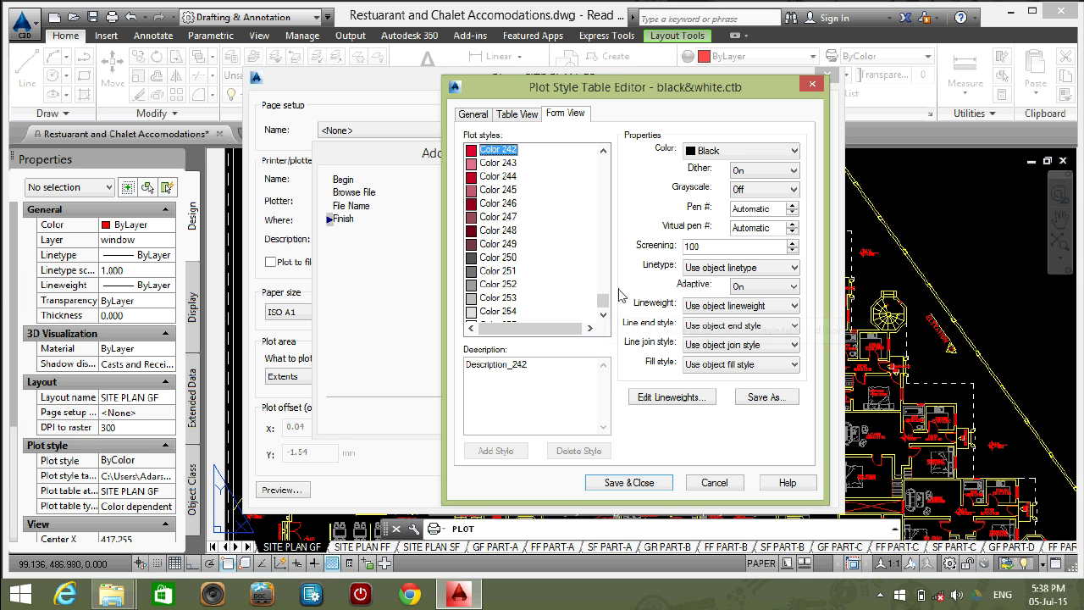
{"action": "scroll", "coordinate": [613, 230], "scroll_direction": "up", "scroll_amount": 20}
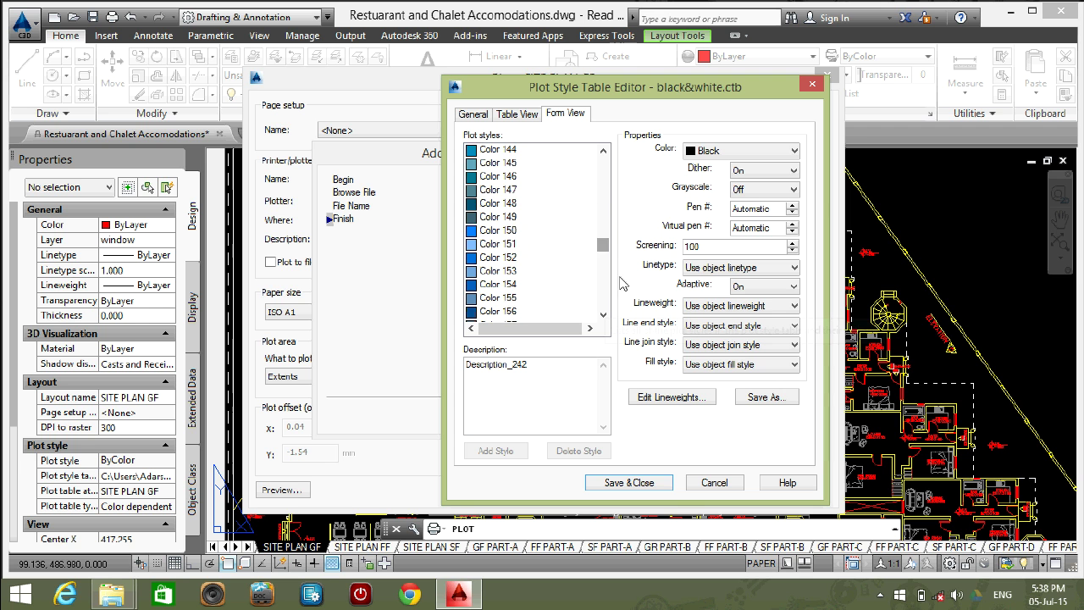
{"action": "scroll", "coordinate": [607, 195], "scroll_direction": "up", "scroll_amount": 9}
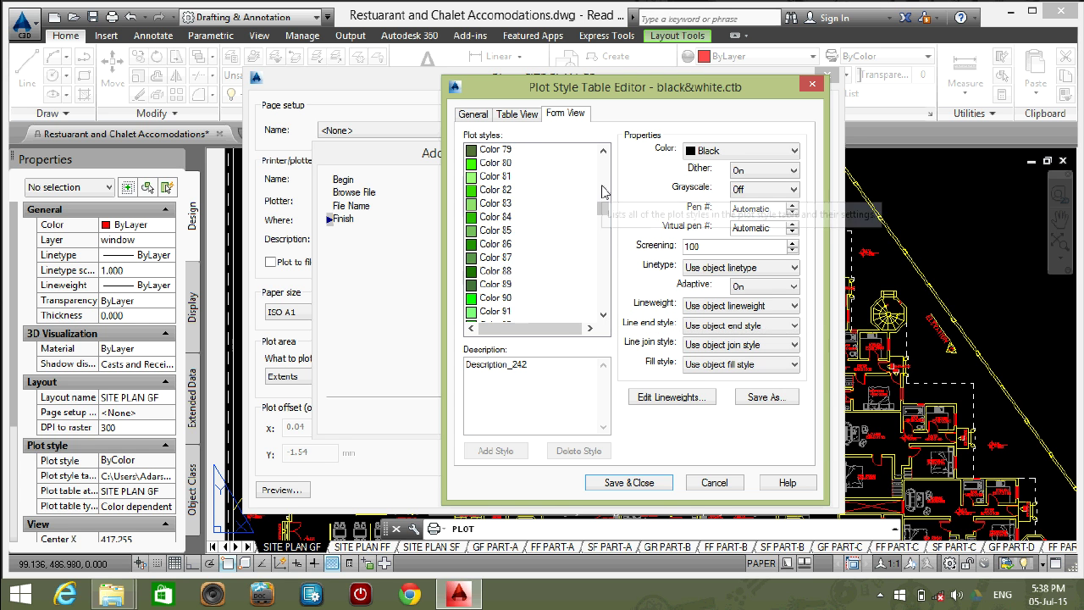
{"action": "scroll", "coordinate": [603, 191], "scroll_direction": "up", "scroll_amount": 20}
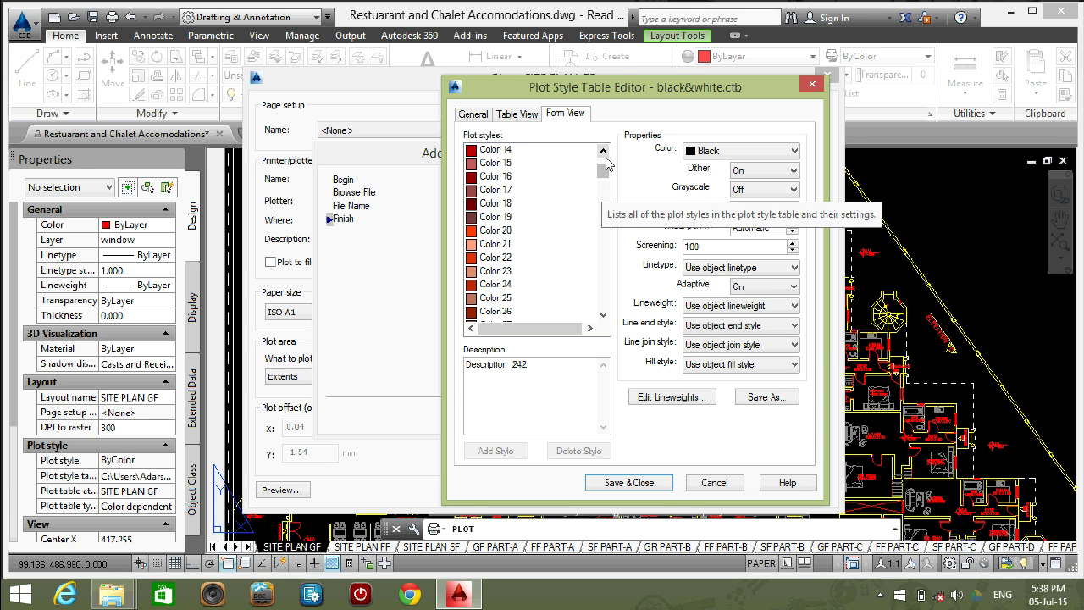
{"action": "scroll", "coordinate": [606, 160], "scroll_direction": "up", "scroll_amount": 5}
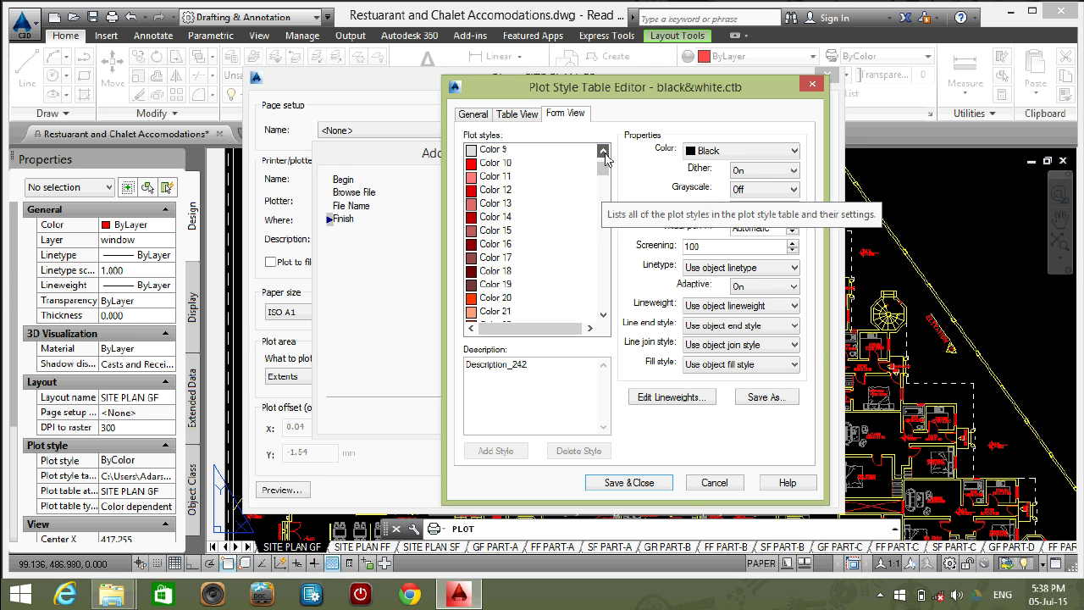
{"action": "scroll", "coordinate": [607, 160], "scroll_direction": "up", "scroll_amount": 3}
{"action": "double_click", "coordinate": [495, 164]}
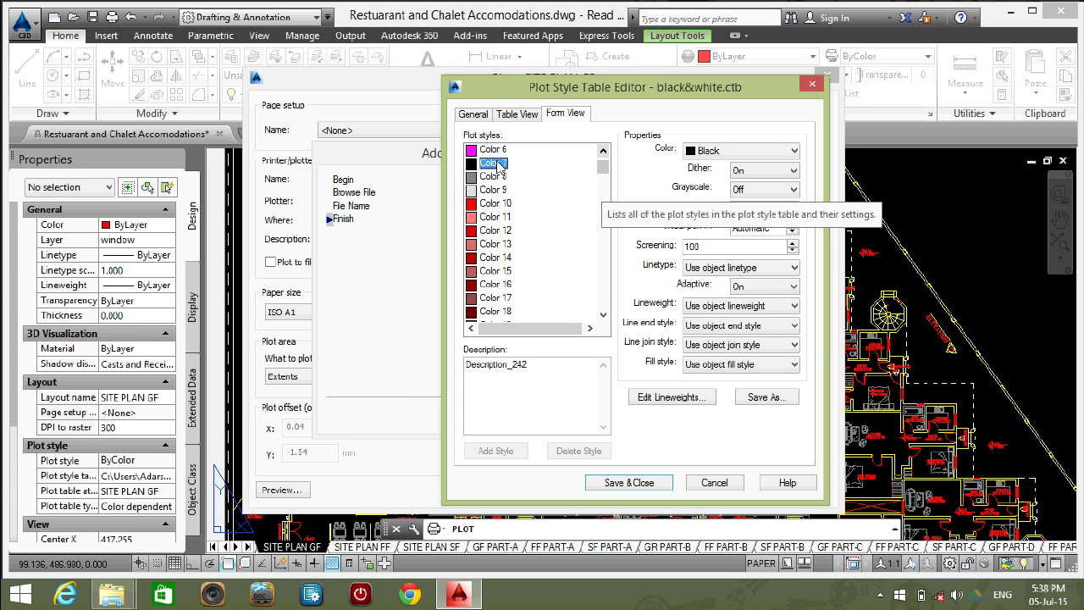
{"action": "left_click", "coordinate": [495, 190], "text": "shift"}
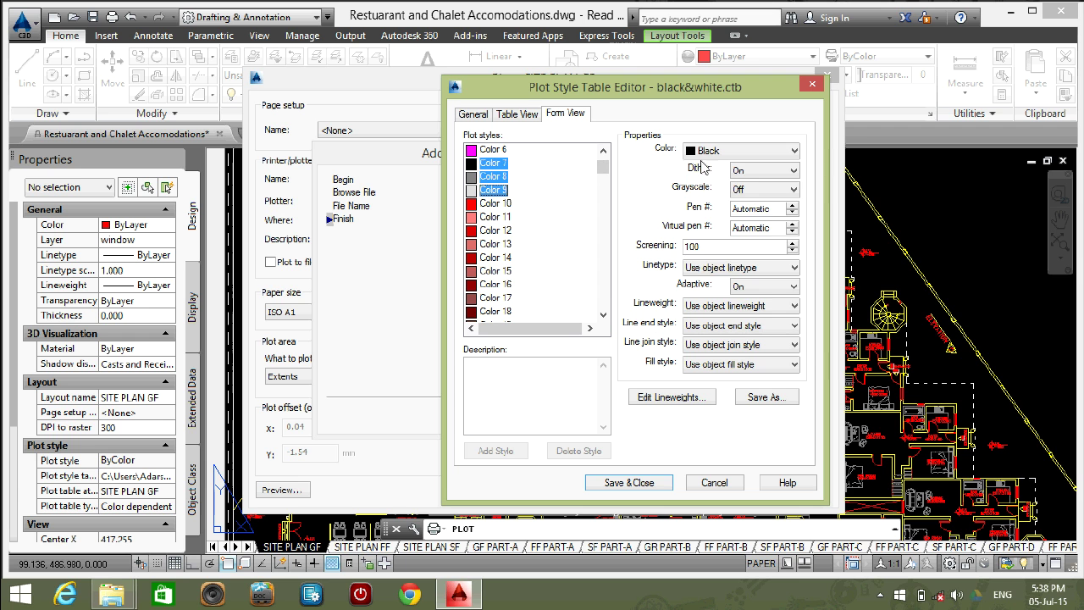
{"action": "left_click", "coordinate": [706, 153]}
{"action": "left_click", "coordinate": [707, 161]}
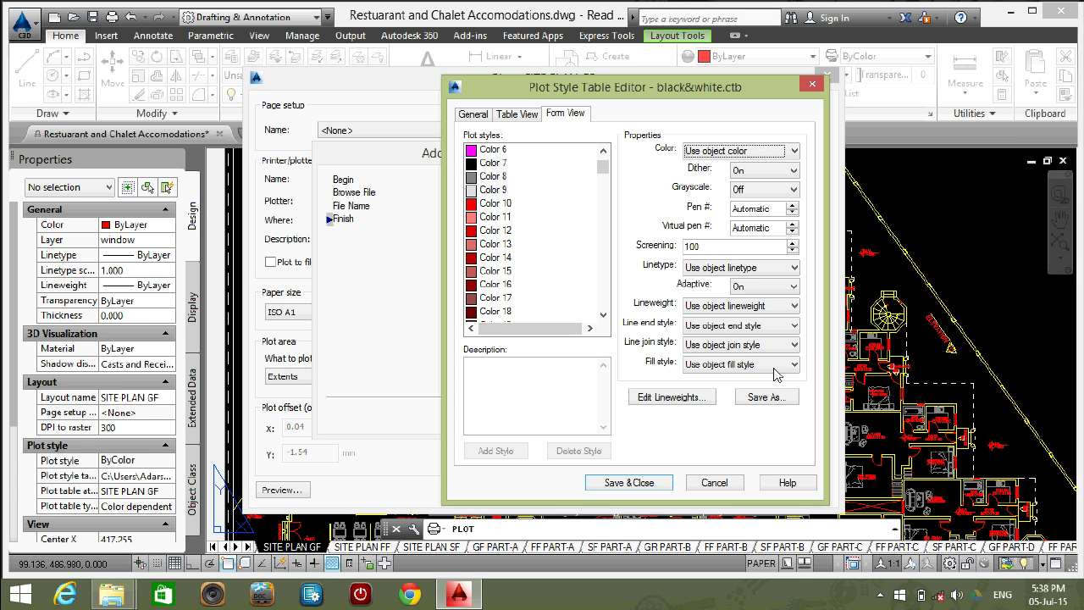
{"action": "left_click", "coordinate": [765, 307]}
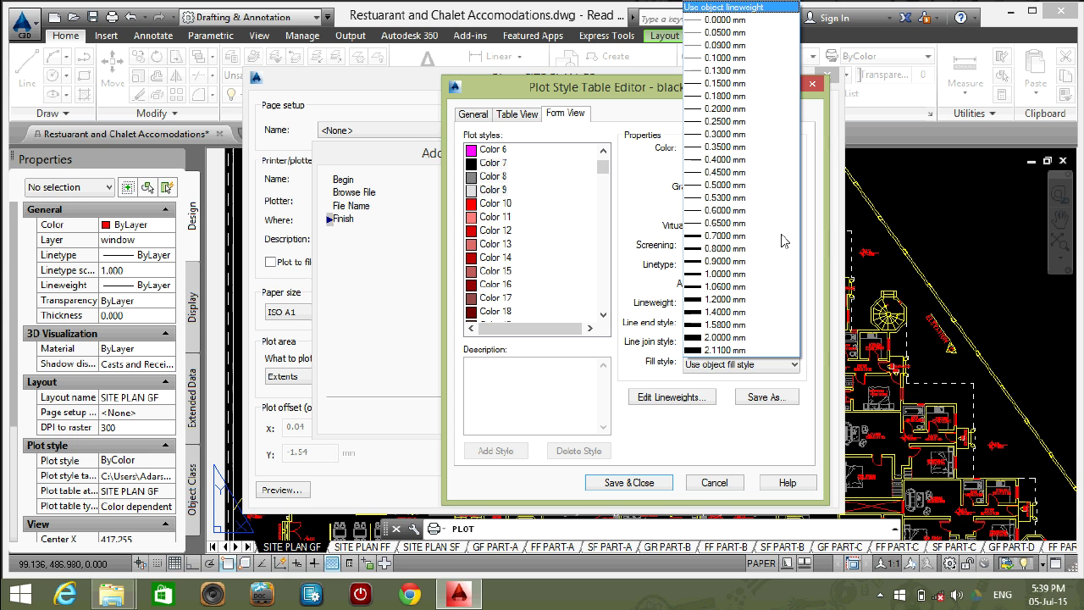
Keep lineweight, line end, line join and fill style as Use object settings, then open Edit Lineweights.
{"action": "left_click", "coordinate": [631, 280]}
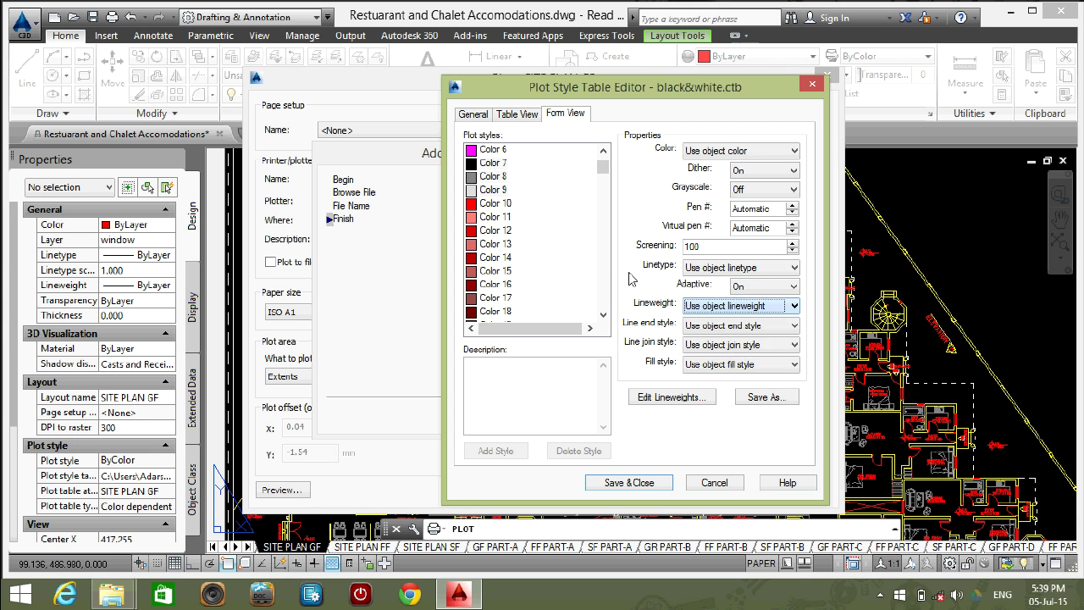
{"action": "left_click", "coordinate": [741, 327]}
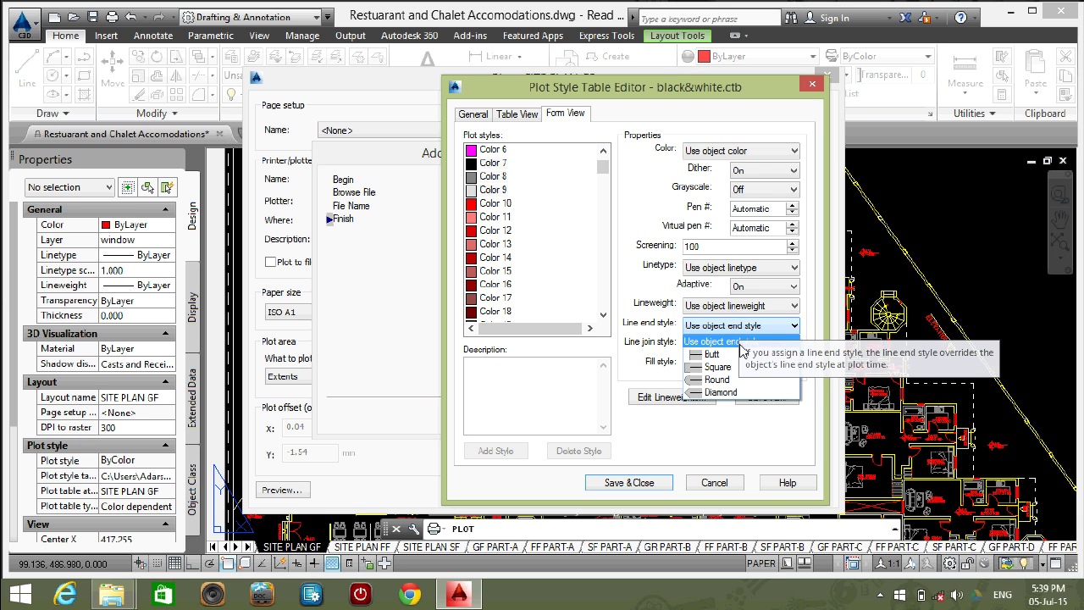
{"action": "left_click", "coordinate": [740, 340]}
{"action": "left_click", "coordinate": [735, 347]}
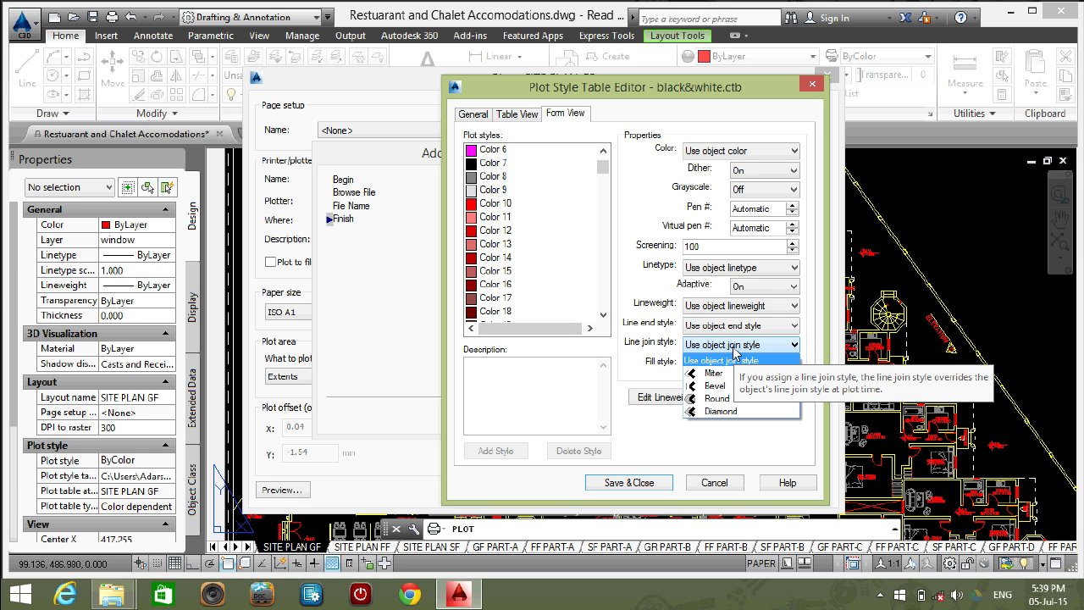
{"action": "left_click", "coordinate": [733, 351]}
{"action": "left_click", "coordinate": [735, 365]}
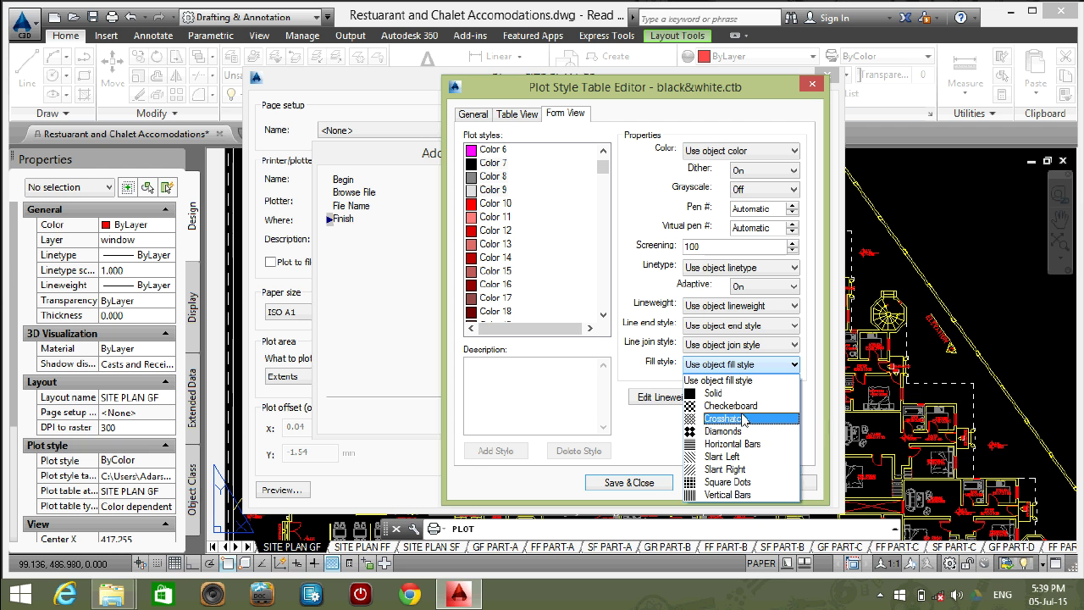
{"action": "left_click", "coordinate": [720, 380]}
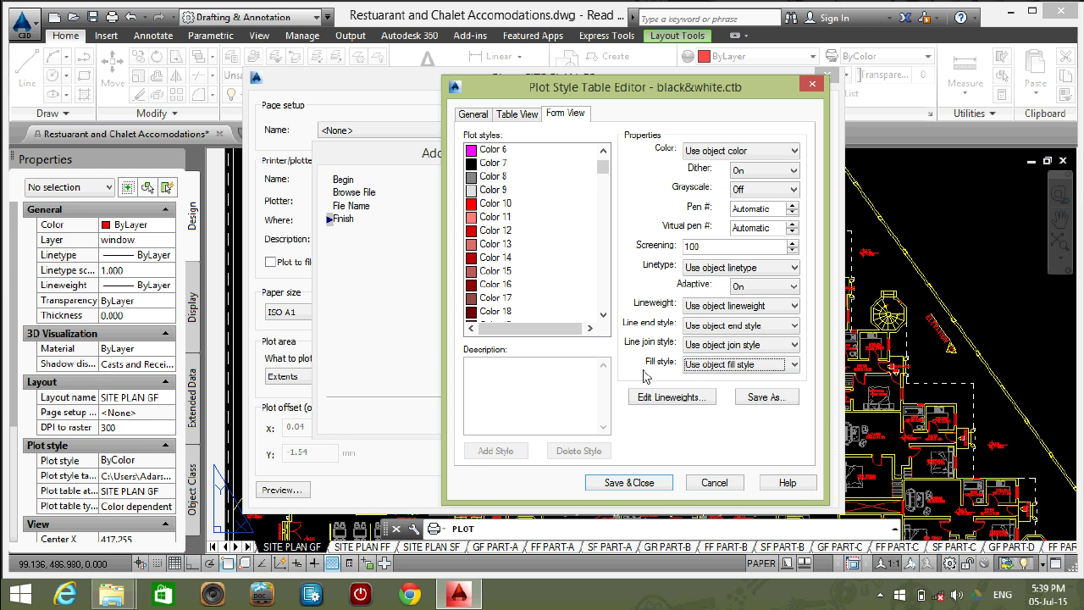
{"action": "left_click", "coordinate": [659, 398]}
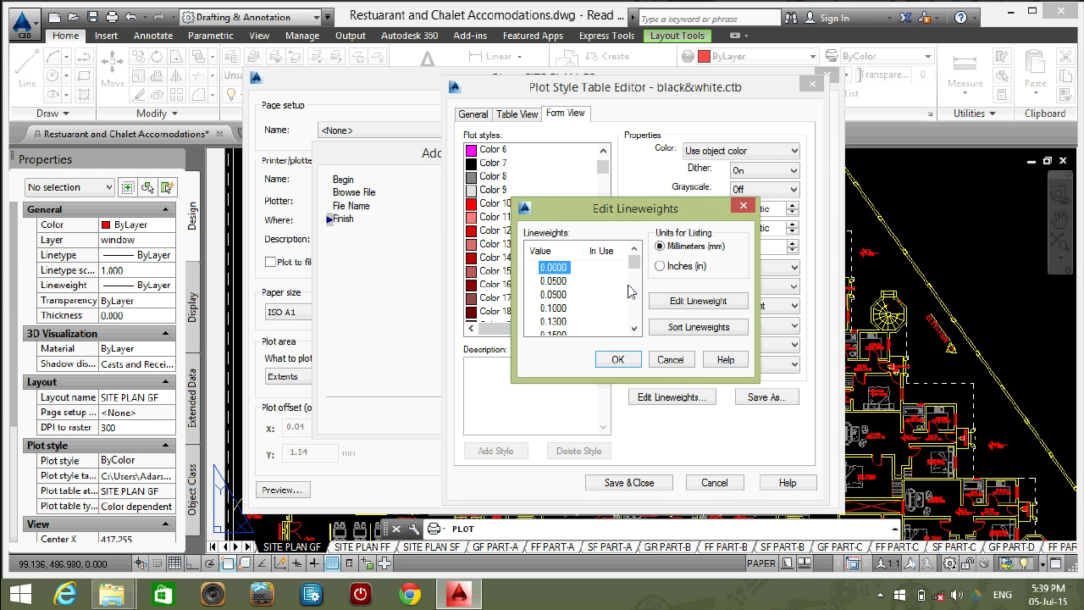
Close Edit Lineweights unchanged, save black&white.ctb, and finish the Add Plot Style Table wizard.
{"action": "left_click_drag", "start_coordinate": [635, 262], "coordinate": [637, 291]}
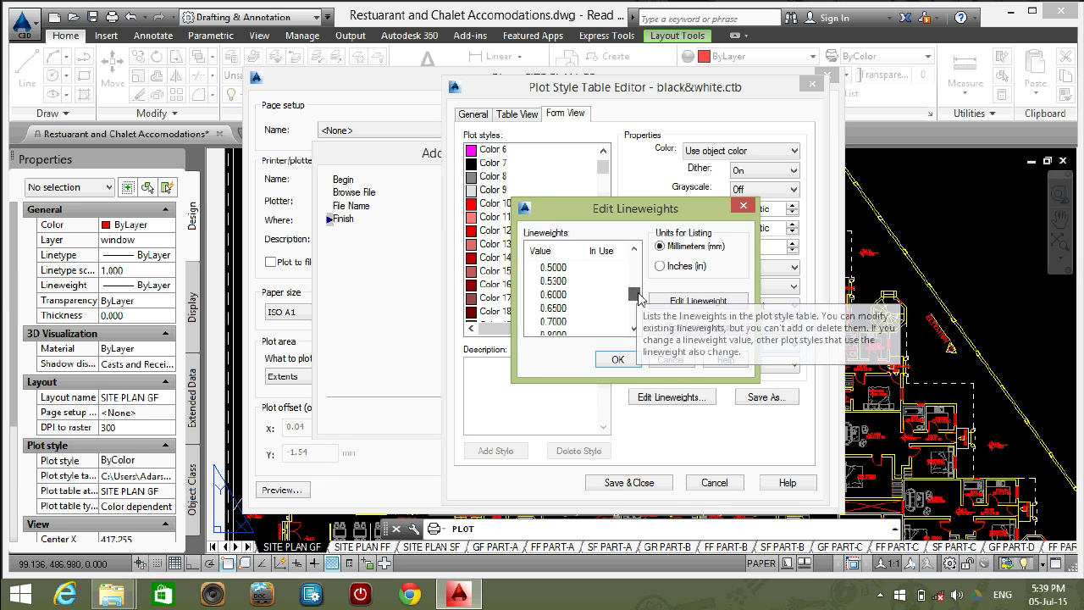
{"action": "scroll", "coordinate": [637, 288], "scroll_direction": "down", "scroll_amount": 4}
{"action": "scroll", "coordinate": [637, 284], "scroll_direction": "up", "scroll_amount": 7}
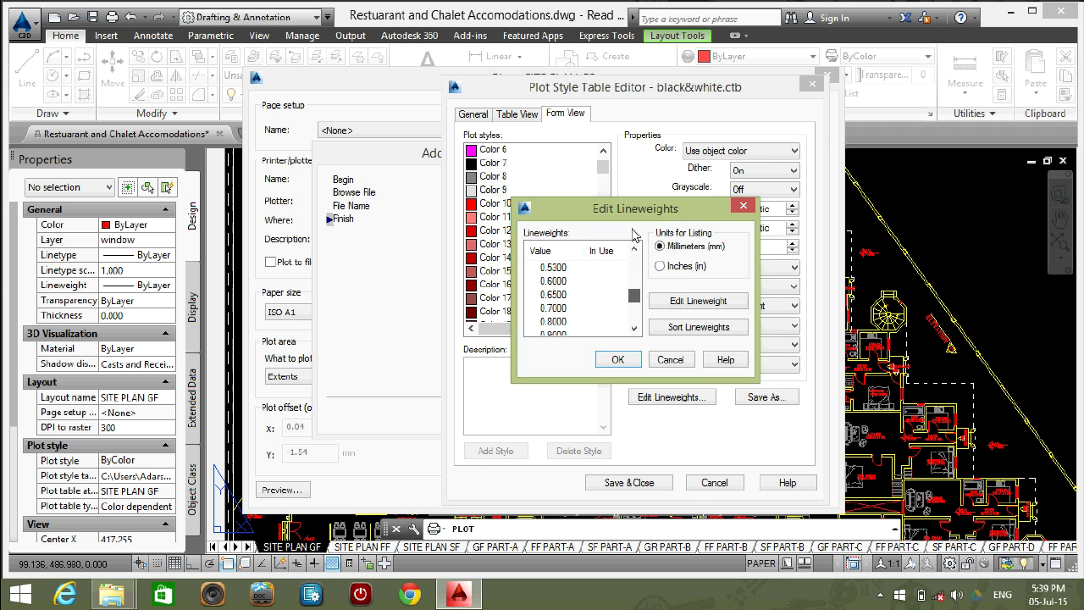
{"action": "key", "text": "Return"}
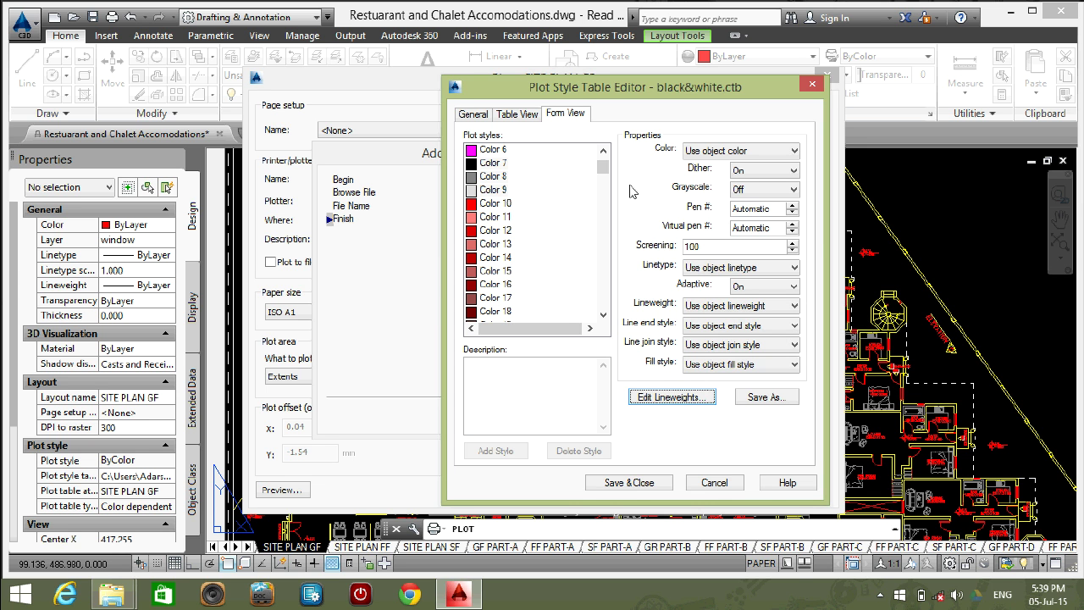
{"action": "left_click", "coordinate": [649, 487]}
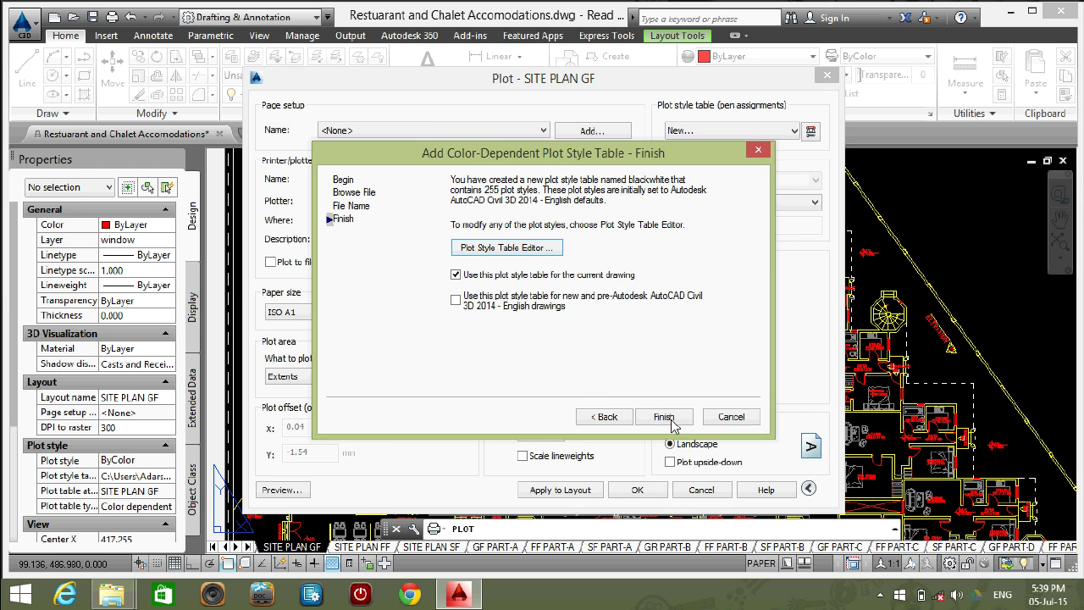
{"action": "left_click", "coordinate": [664, 418]}
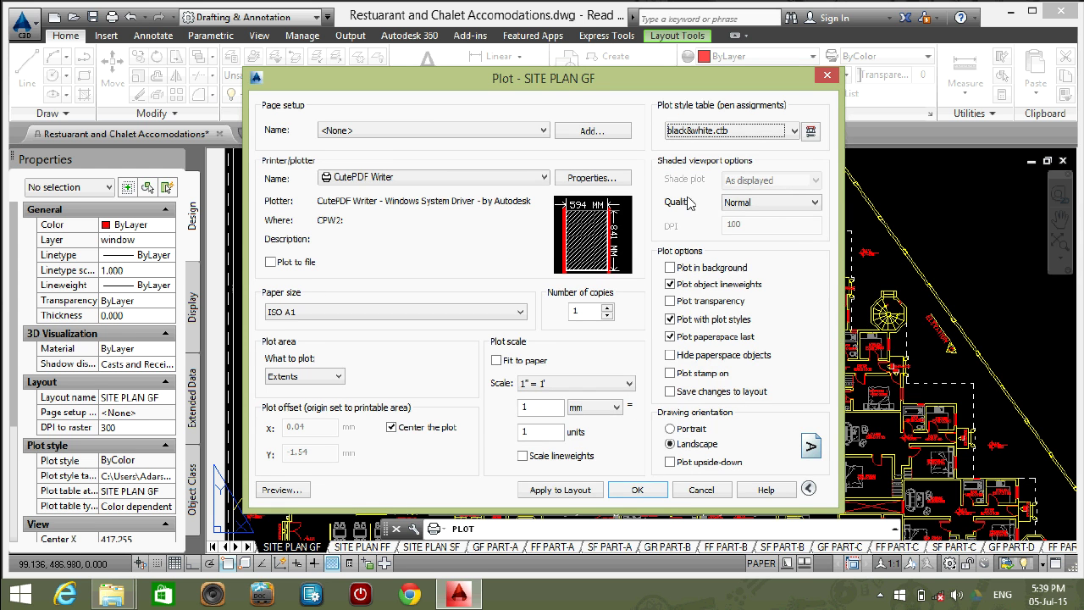
Preview the black&white.ctb plot and zoom in and out around the swimming pool.
{"action": "left_click", "coordinate": [282, 489]}
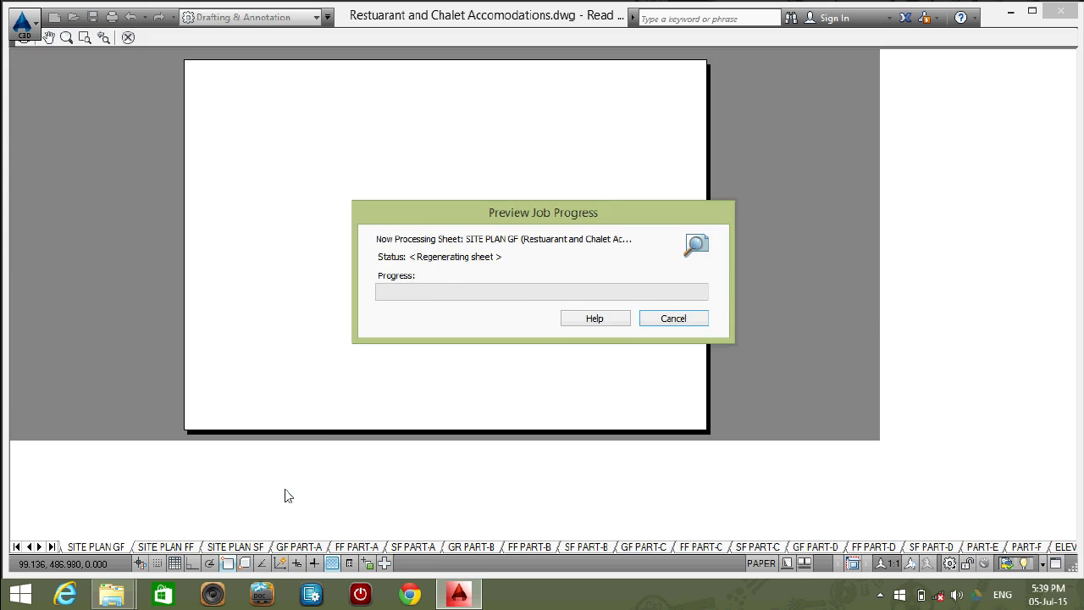
{"action": "scroll", "coordinate": [559, 339], "scroll_direction": "up", "scroll_amount": 5}
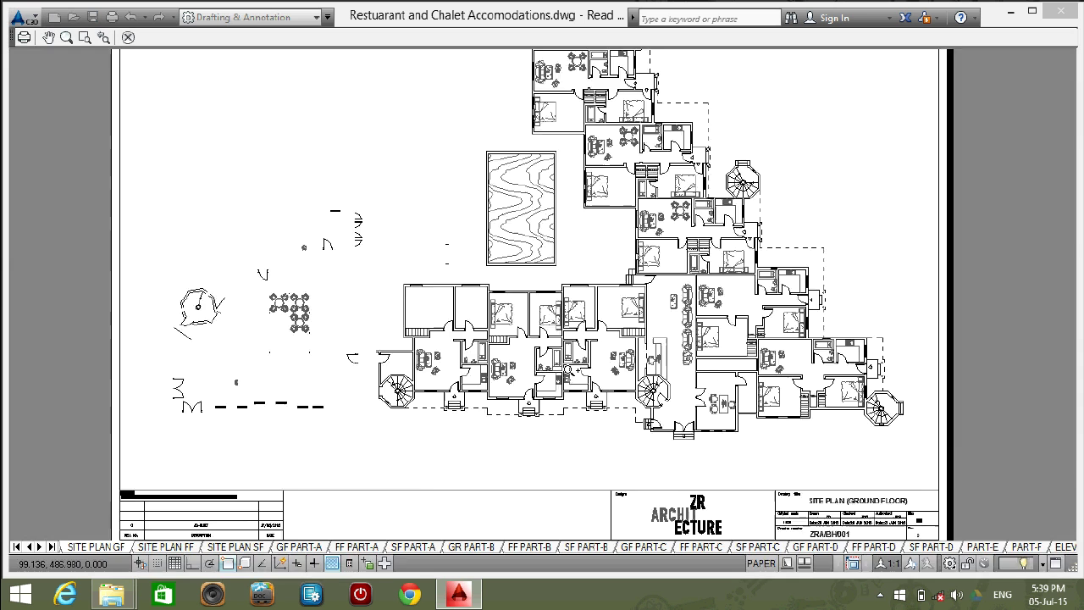
{"action": "scroll", "coordinate": [462, 320], "scroll_direction": "up", "scroll_amount": 2}
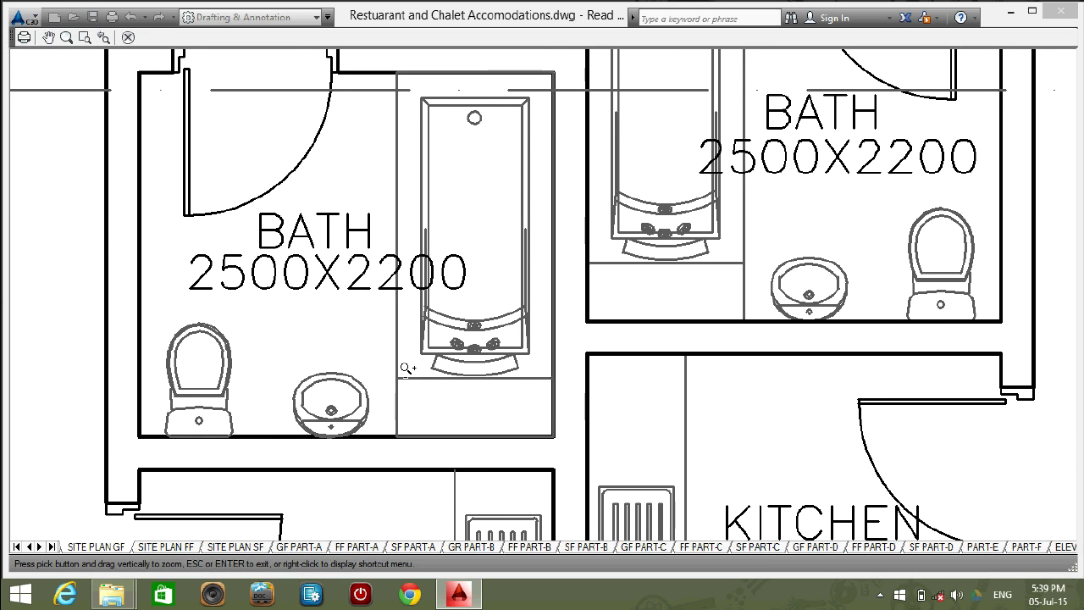
{"action": "scroll", "coordinate": [472, 347], "scroll_direction": "down", "scroll_amount": 6}
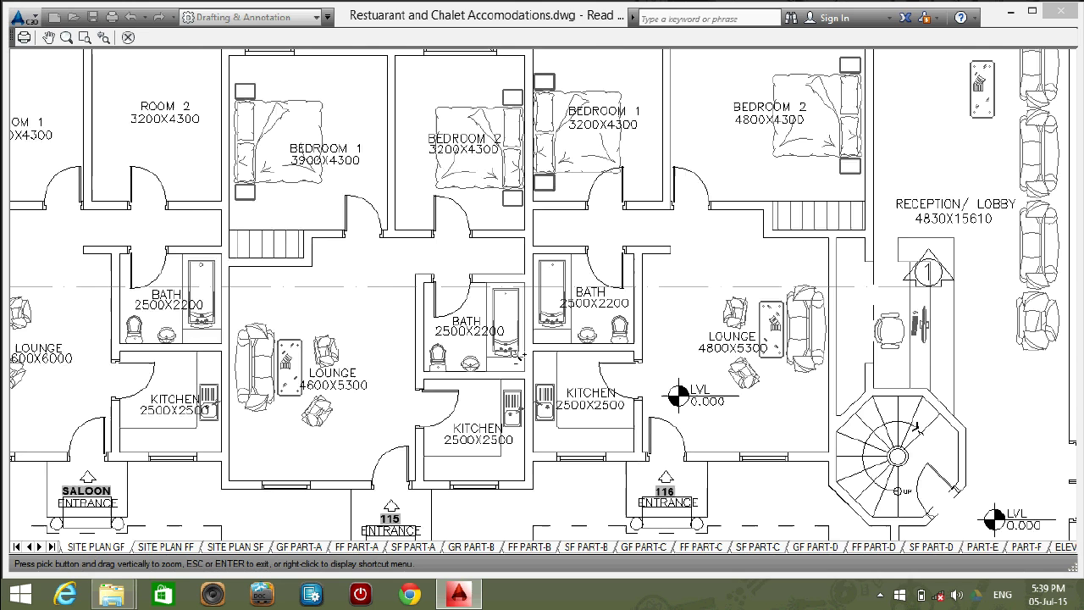
{"action": "scroll", "coordinate": [252, 383], "scroll_direction": "up", "scroll_amount": 6}
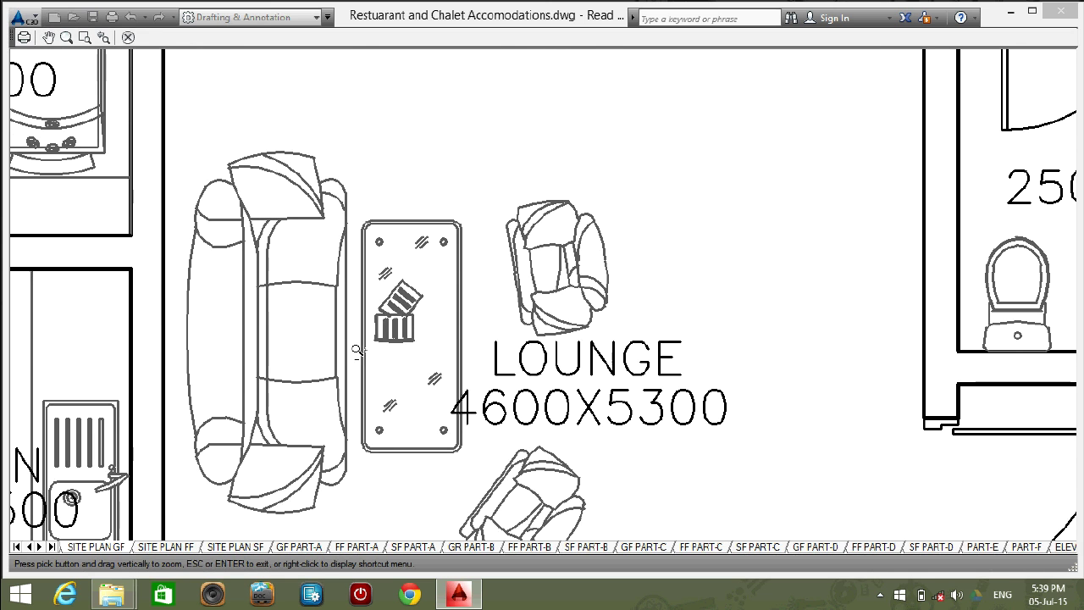
{"action": "scroll", "coordinate": [566, 366], "scroll_direction": "down", "scroll_amount": 12}
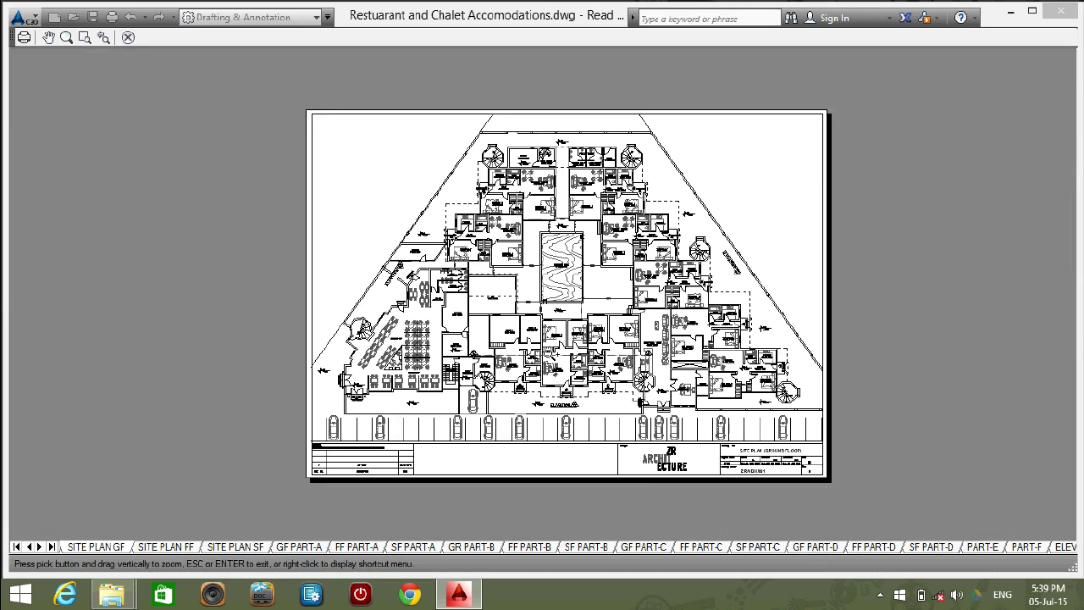
{"action": "scroll", "coordinate": [593, 381], "scroll_direction": "up", "scroll_amount": 6}
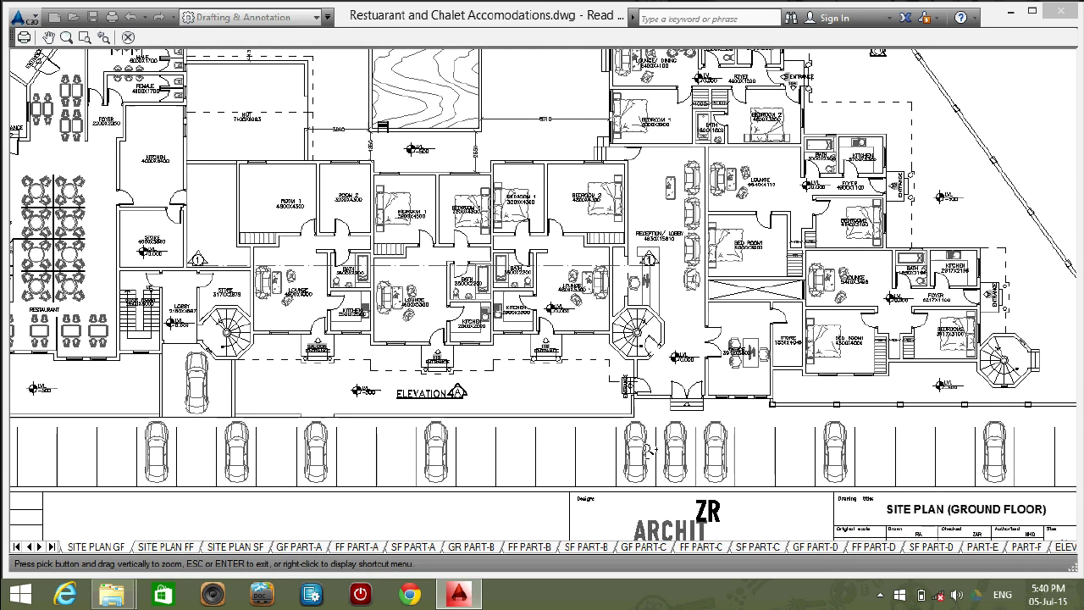
{"action": "scroll", "coordinate": [644, 440], "scroll_direction": "up", "scroll_amount": 7}
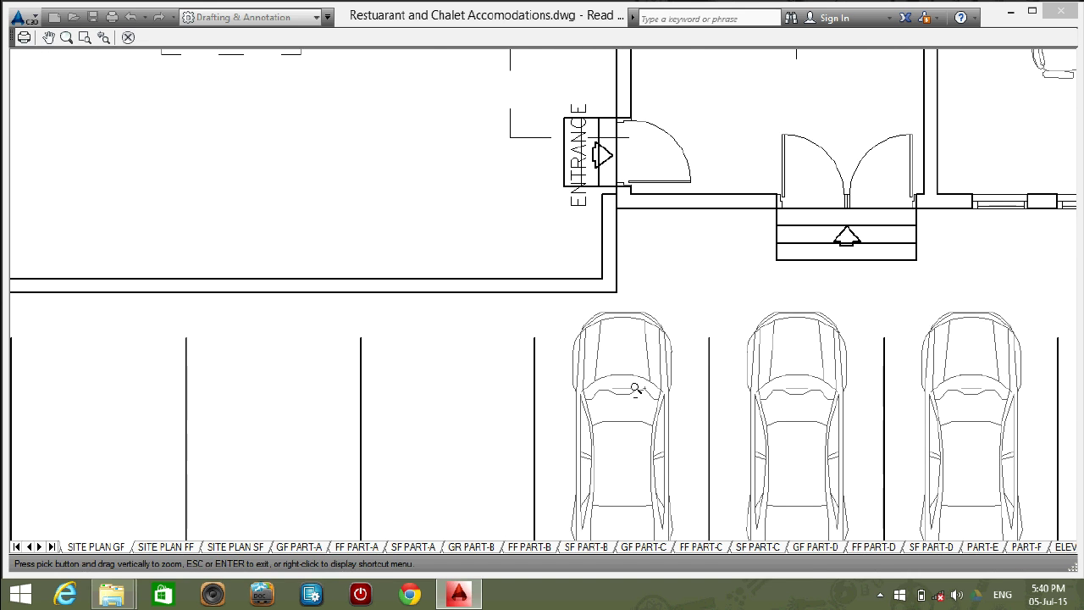
{"action": "scroll", "coordinate": [633, 390], "scroll_direction": "down", "scroll_amount": 4}
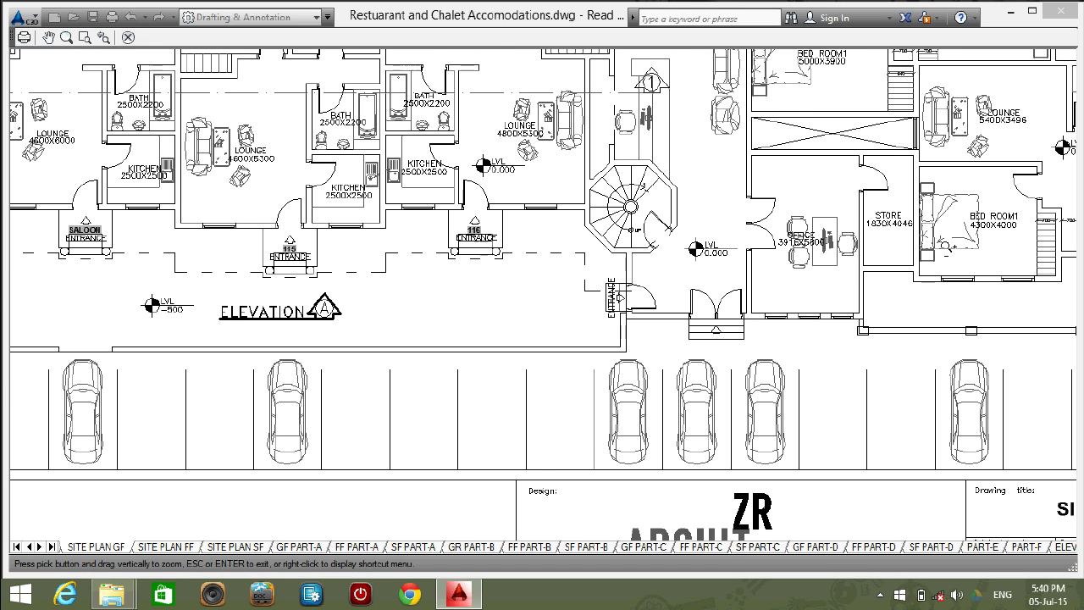
{"action": "scroll", "coordinate": [947, 244], "scroll_direction": "up", "scroll_amount": 8}
{"action": "scroll", "coordinate": [804, 382], "scroll_direction": "down", "scroll_amount": 10}
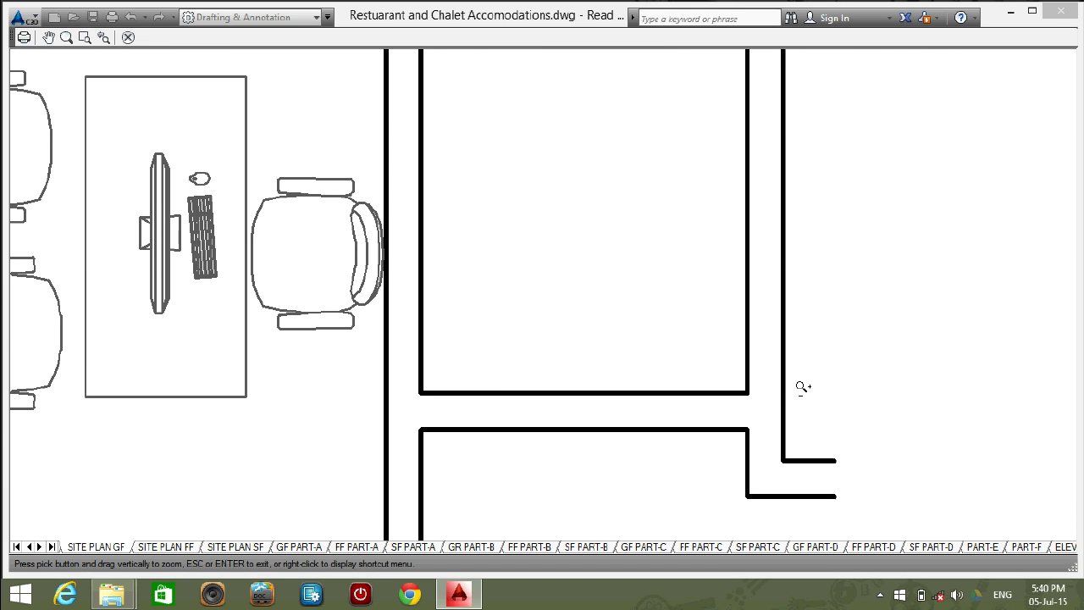
{"action": "scroll", "coordinate": [631, 244], "scroll_direction": "up", "scroll_amount": 10}
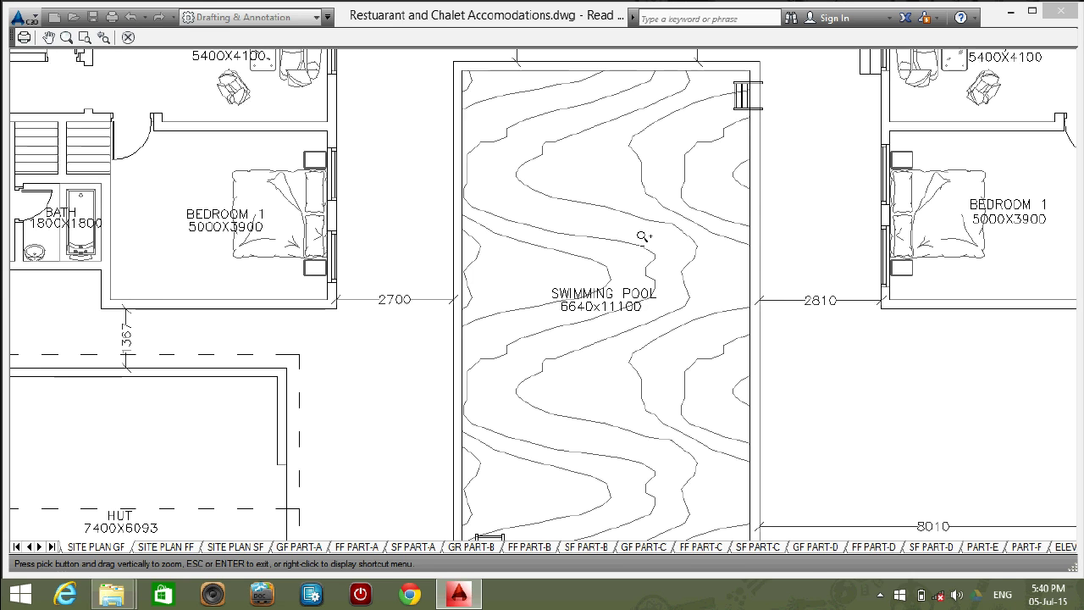
{"action": "scroll", "coordinate": [627, 248], "scroll_direction": "up", "scroll_amount": 2}
{"action": "scroll", "coordinate": [623, 248], "scroll_direction": "down", "scroll_amount": 2}
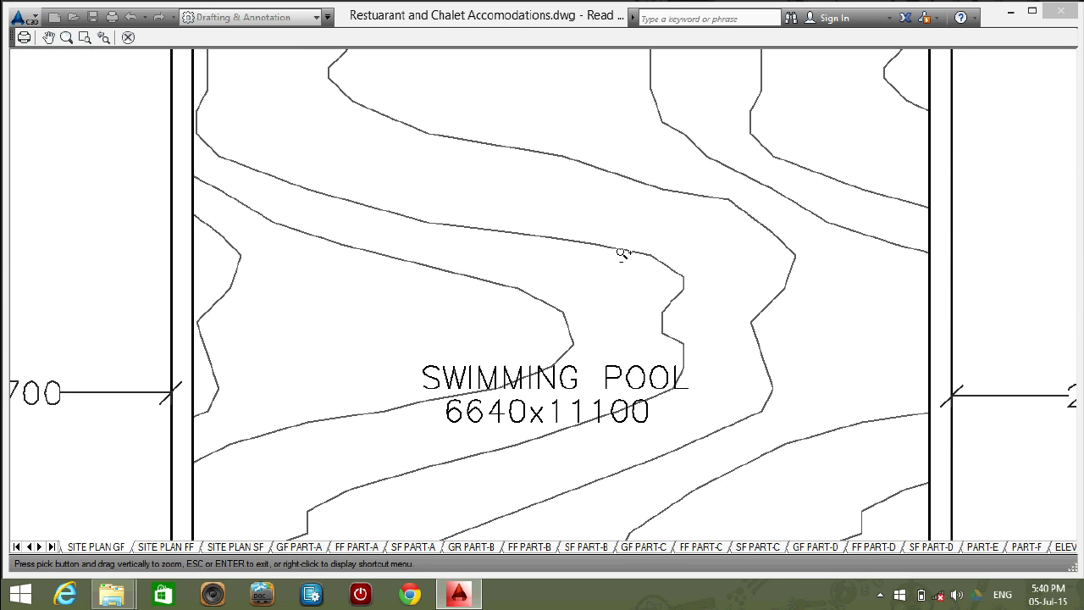
{"action": "scroll", "coordinate": [959, 320], "scroll_direction": "up", "scroll_amount": 2}
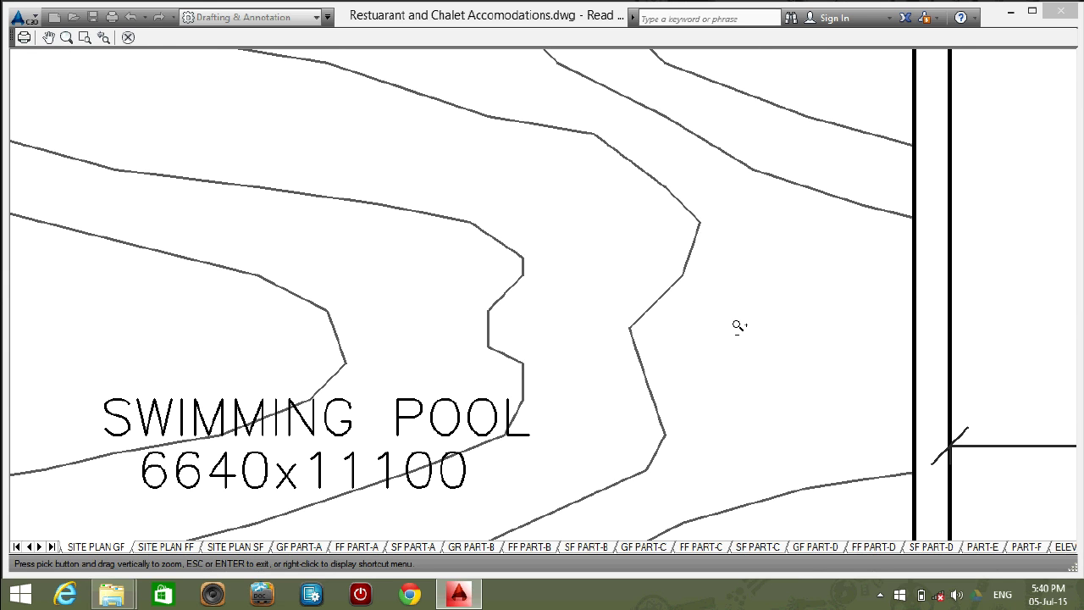
{"action": "scroll", "coordinate": [738, 335], "scroll_direction": "down", "scroll_amount": 8}
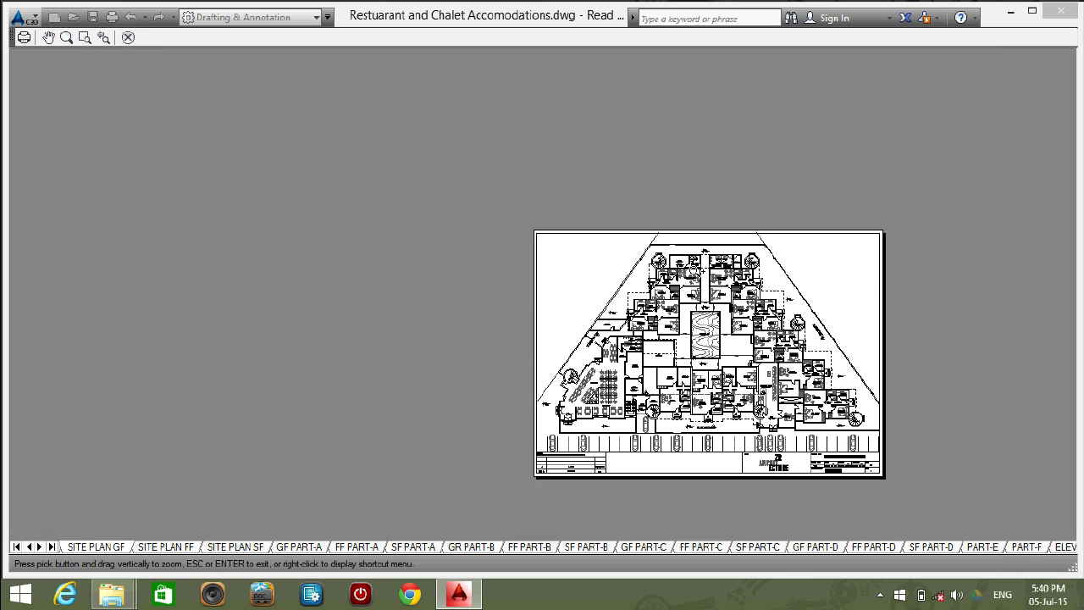
{"action": "scroll", "coordinate": [685, 253], "scroll_direction": "up", "scroll_amount": 6}
{"action": "scroll", "coordinate": [588, 277], "scroll_direction": "up", "scroll_amount": 10}
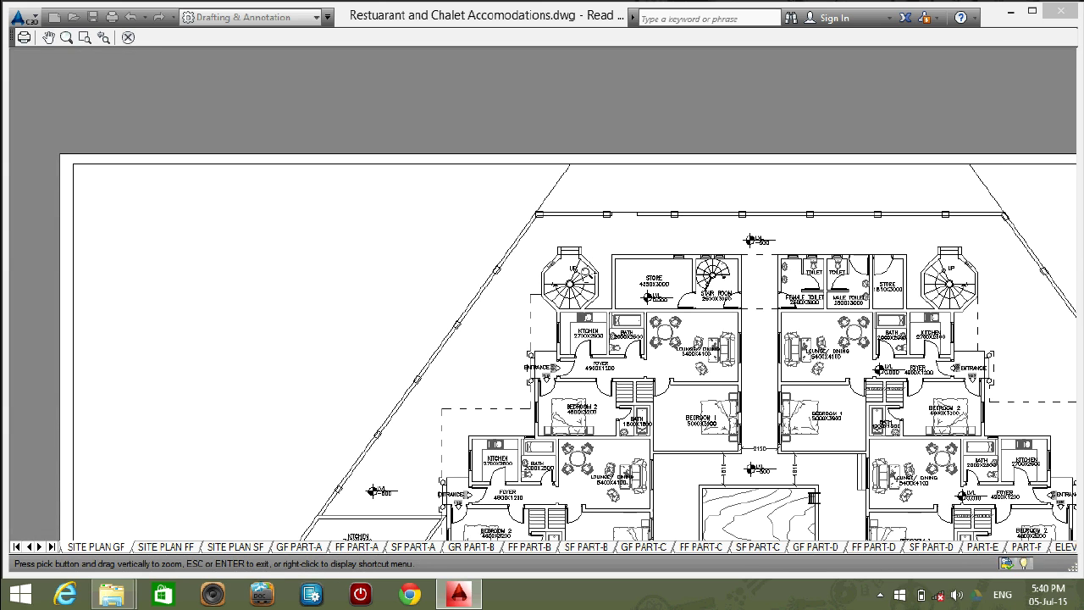
{"action": "scroll", "coordinate": [588, 277], "scroll_direction": "down", "scroll_amount": 10}
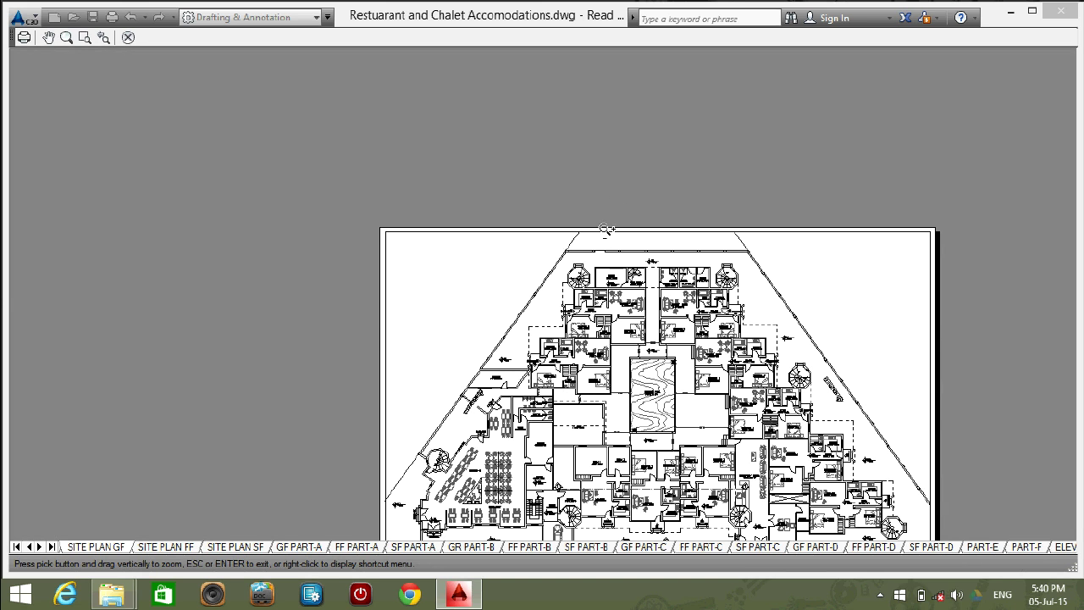
{"action": "scroll", "coordinate": [600, 340], "scroll_direction": "up", "scroll_amount": 4}
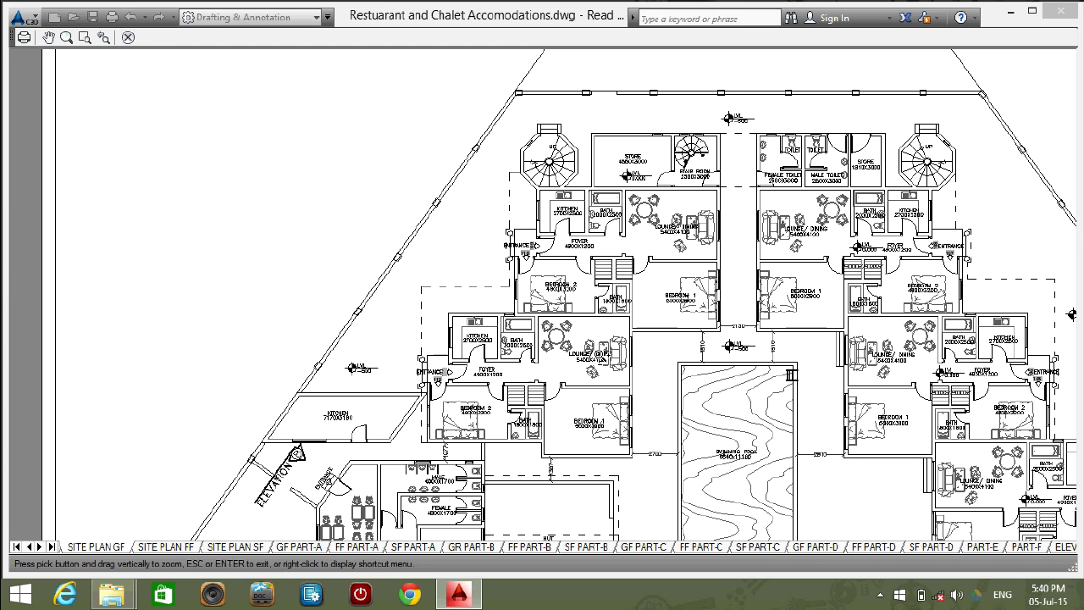
{"action": "scroll", "coordinate": [573, 290], "scroll_direction": "down", "scroll_amount": 4}
Close the preview, apply the settings to SITE PLAN GF, and plot it to CutePDF Writer.
{"action": "key", "text": "Escape"}
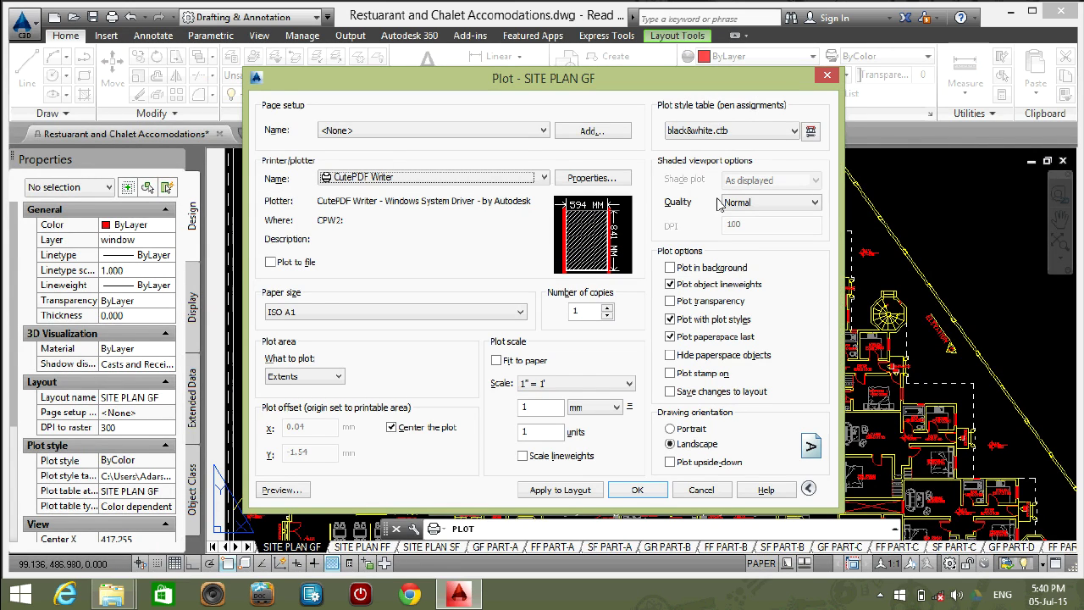
{"action": "left_click", "coordinate": [579, 491]}
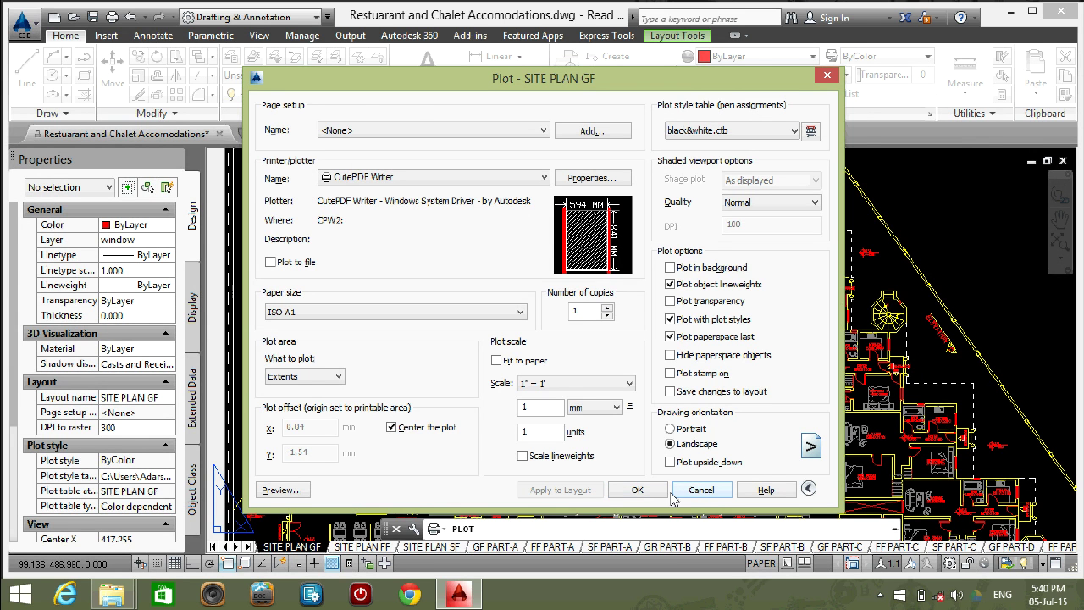
{"action": "left_click", "coordinate": [633, 491]}
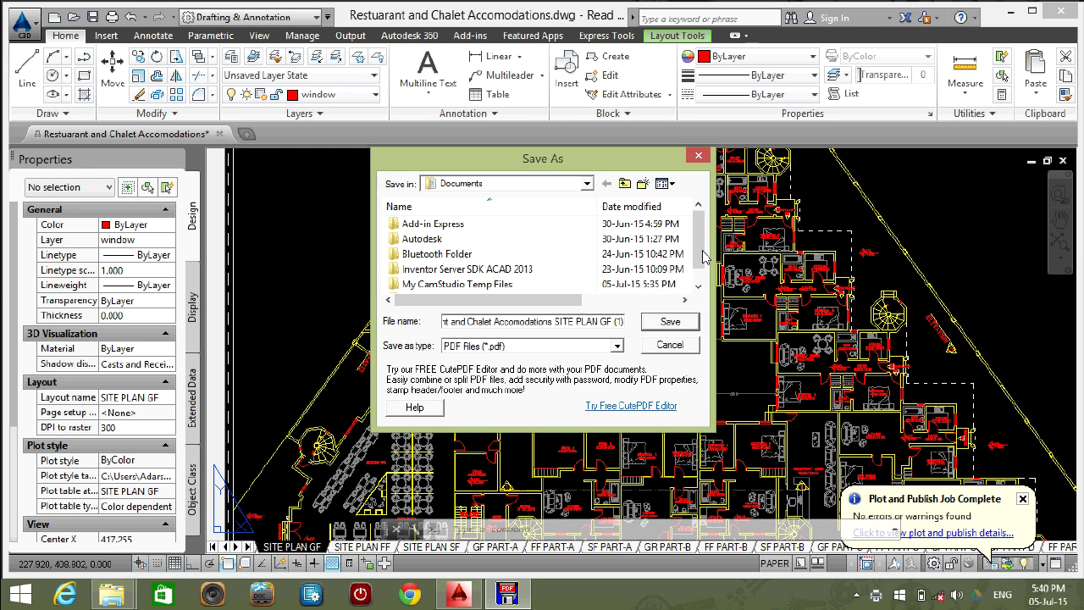
Save the plotted SITE PLAN GF PDF to the Desktop as 11.pdf.
{"action": "left_click_drag", "start_coordinate": [698, 252], "coordinate": [698, 268]}
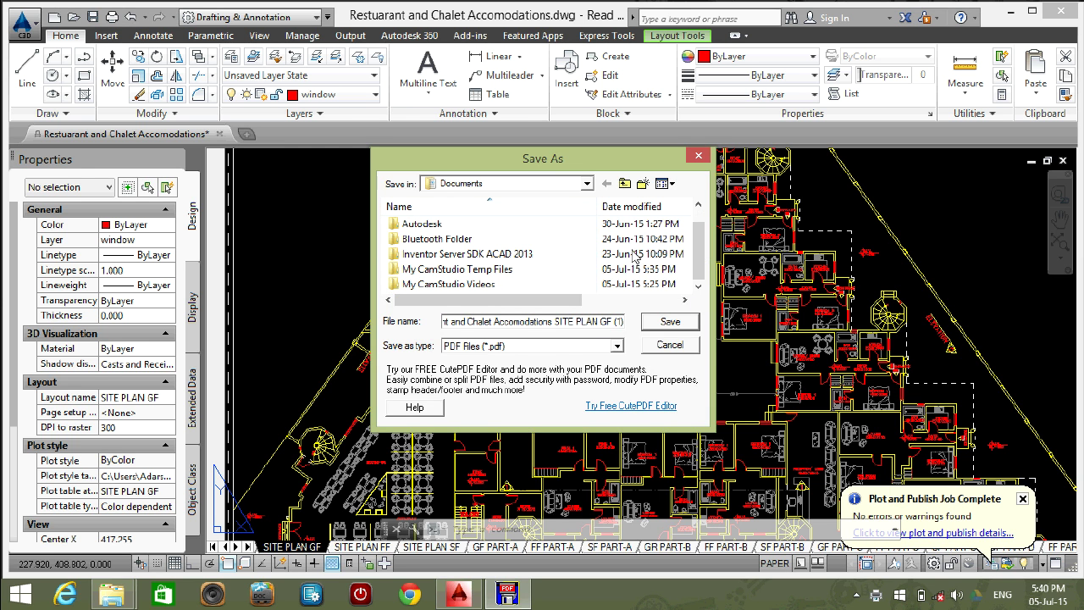
{"action": "left_click", "coordinate": [588, 185]}
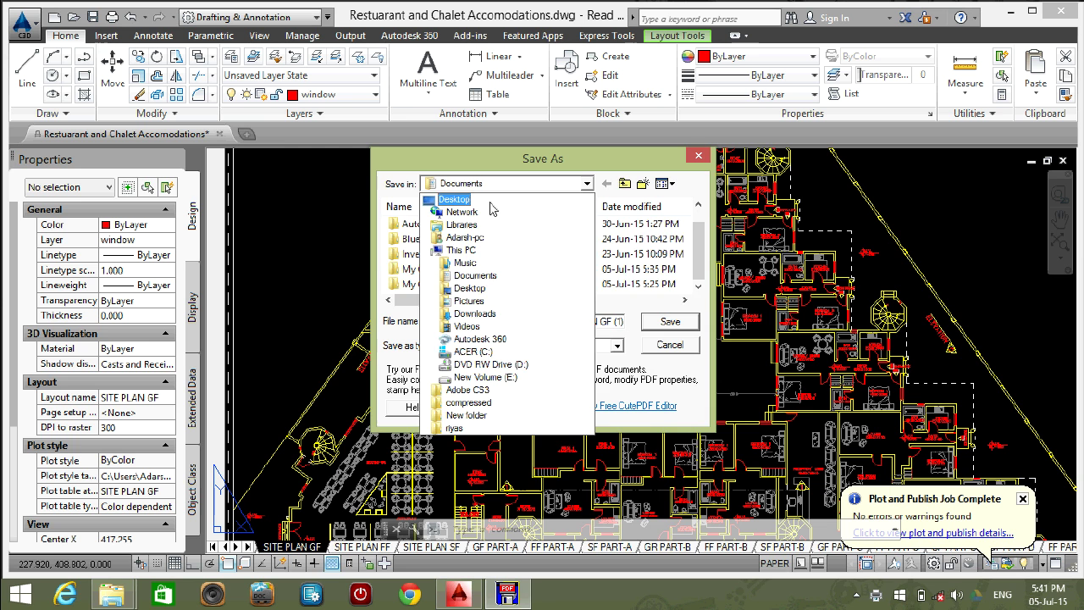
{"action": "left_click", "coordinate": [487, 203]}
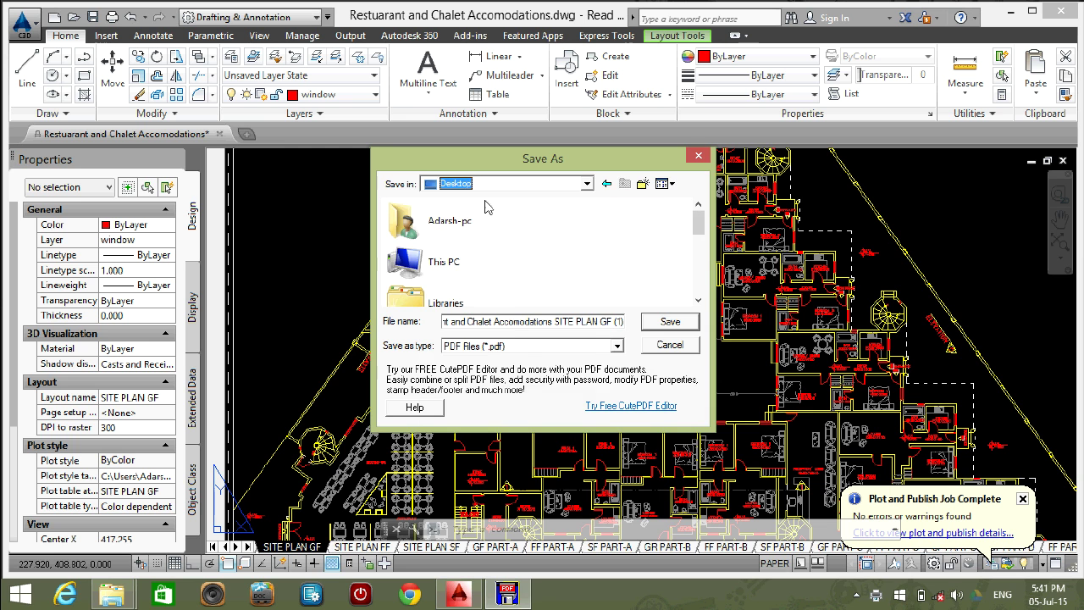
{"action": "left_click", "coordinate": [515, 322]}
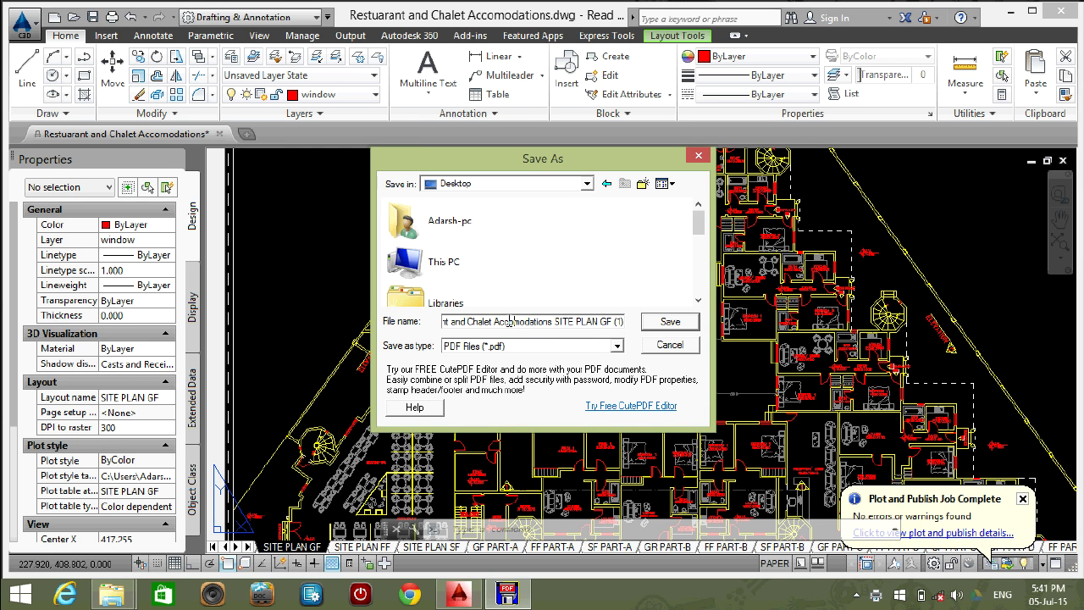
{"action": "key", "text": "Delete"}
{"action": "key", "text": "Delete"}
{"action": "key", "text": "Delete"}
{"action": "key", "text": "Delete"}
{"action": "key", "text": "Delete"}
{"action": "key", "text": "Delete"}
{"action": "key", "text": "Delete"}
{"action": "key", "text": "Delete"}
{"action": "key", "text": "Delete"}
{"action": "key", "text": "Delete"}
{"action": "key", "text": "Delete"}
{"action": "key", "text": "Delete"}
{"action": "key", "text": "Delete"}
{"action": "key", "text": "Delete"}
{"action": "key", "text": "Delete"}
{"action": "key", "text": "Delete"}
{"action": "key", "text": "Delete"}
{"action": "key", "text": "Delete"}
{"action": "key", "text": "Delete"}
{"action": "key", "text": "Delete"}
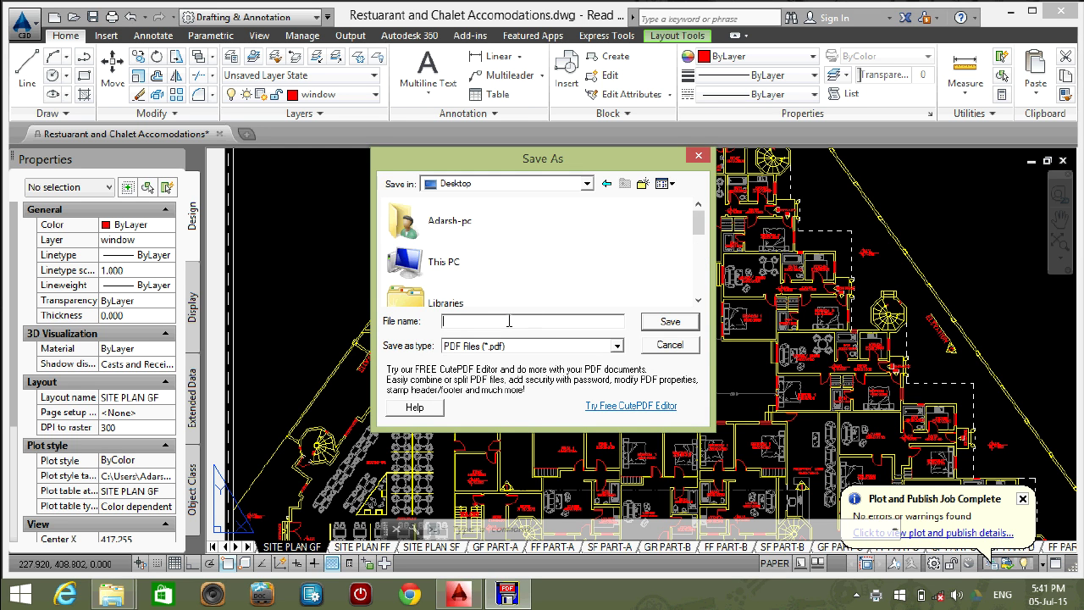
{"action": "type", "text": "1"}
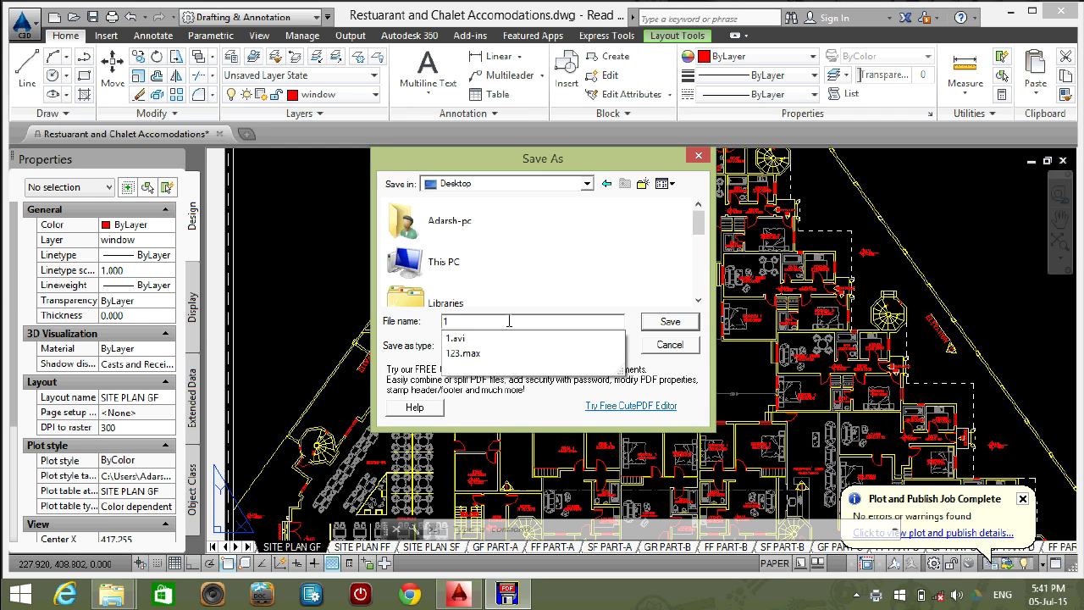
{"action": "type", "text": "1"}
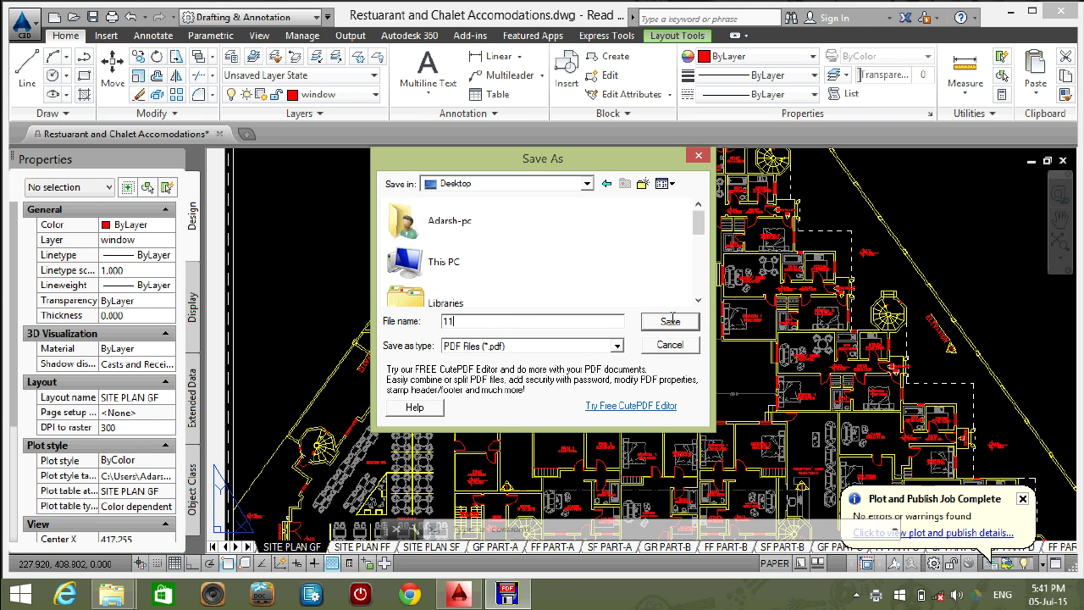
{"action": "left_click", "coordinate": [670, 321]}
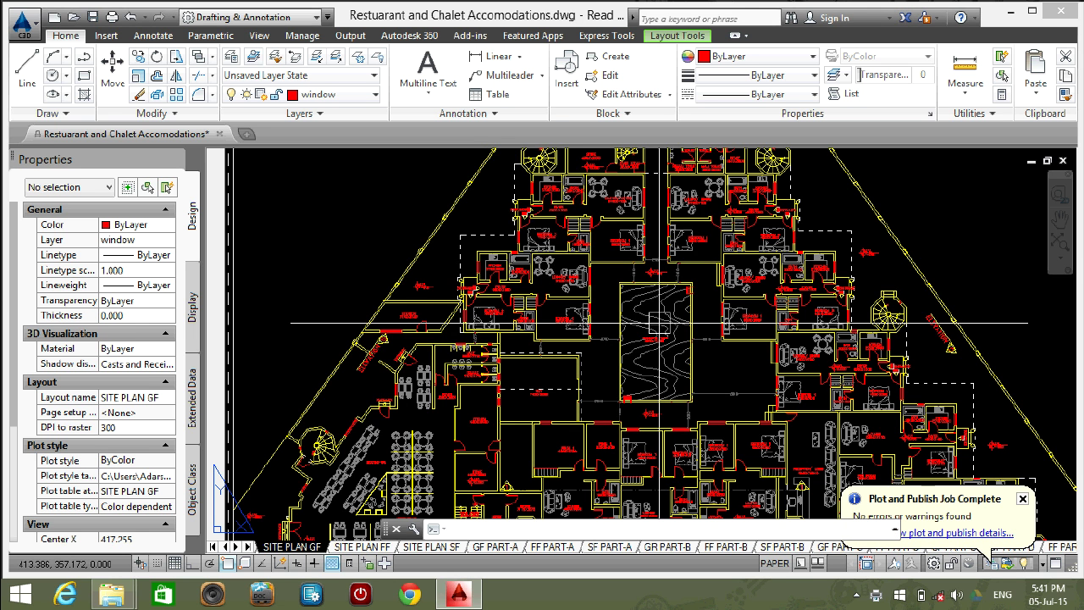
{"action": "key", "text": "super+d"}
Open 11.pdf from the desktop in Acrobat Reader and fit the whole page.
{"action": "double_click", "coordinate": [271, 279]}
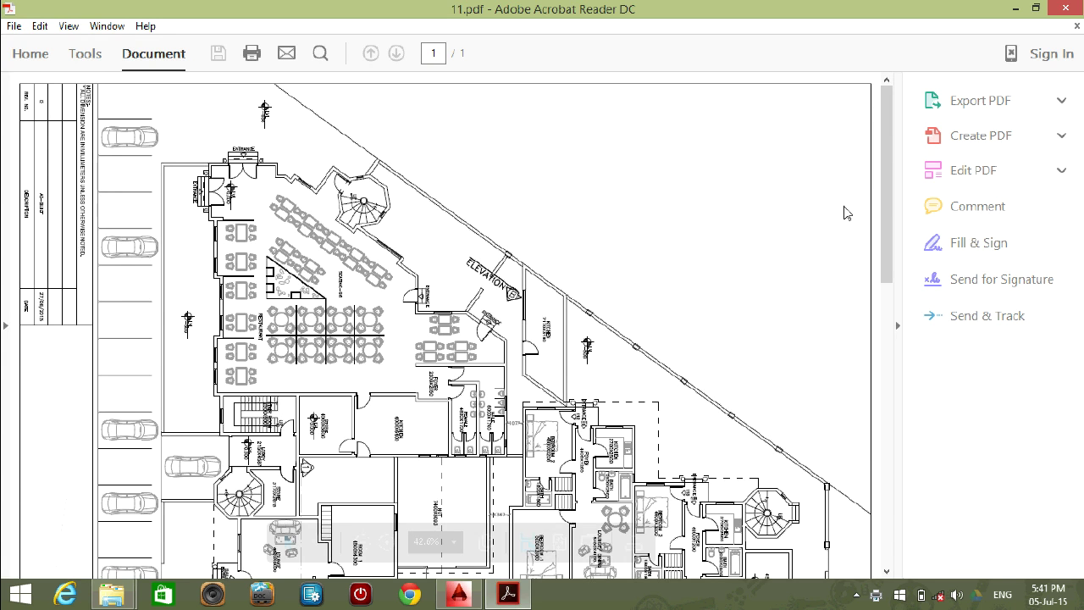
{"action": "scroll", "coordinate": [629, 270], "scroll_direction": "down", "scroll_amount": 1}
{"action": "key", "text": "ctrl+0"}
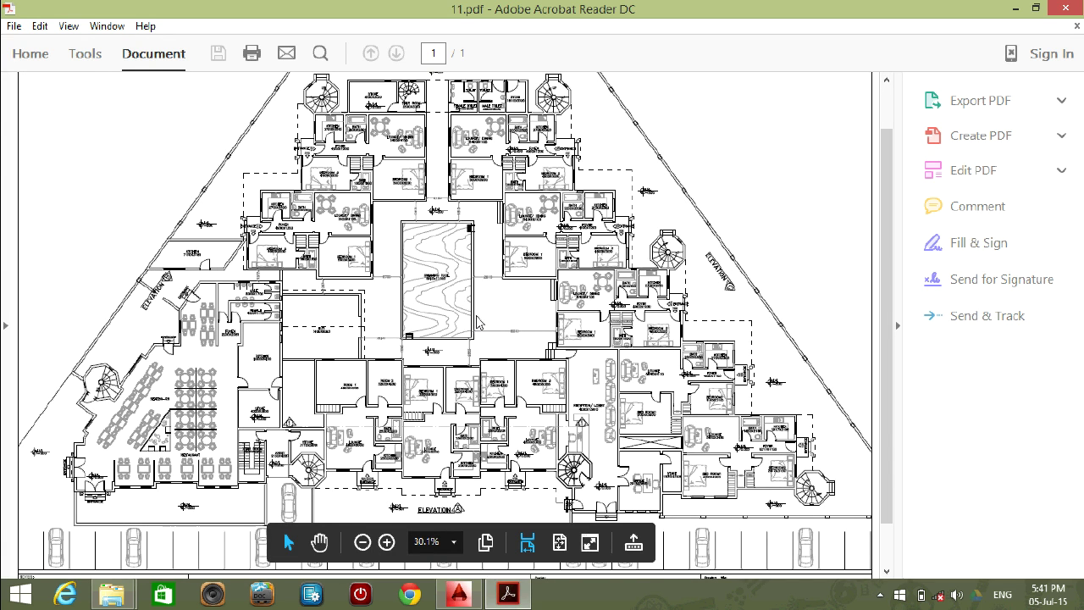
Zoom in and out across the sheet to confirm the linework plotted black.
{"action": "scroll", "coordinate": [476, 308], "scroll_direction": "up", "scroll_amount": 6, "text": "ctrl"}
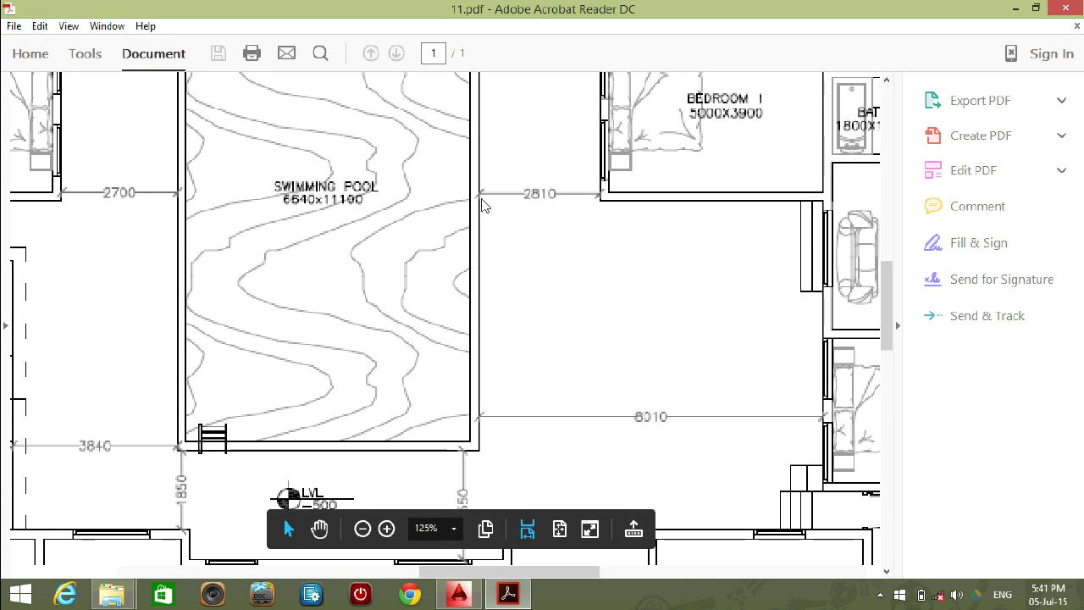
{"action": "scroll", "coordinate": [483, 207], "scroll_direction": "up", "scroll_amount": 3}
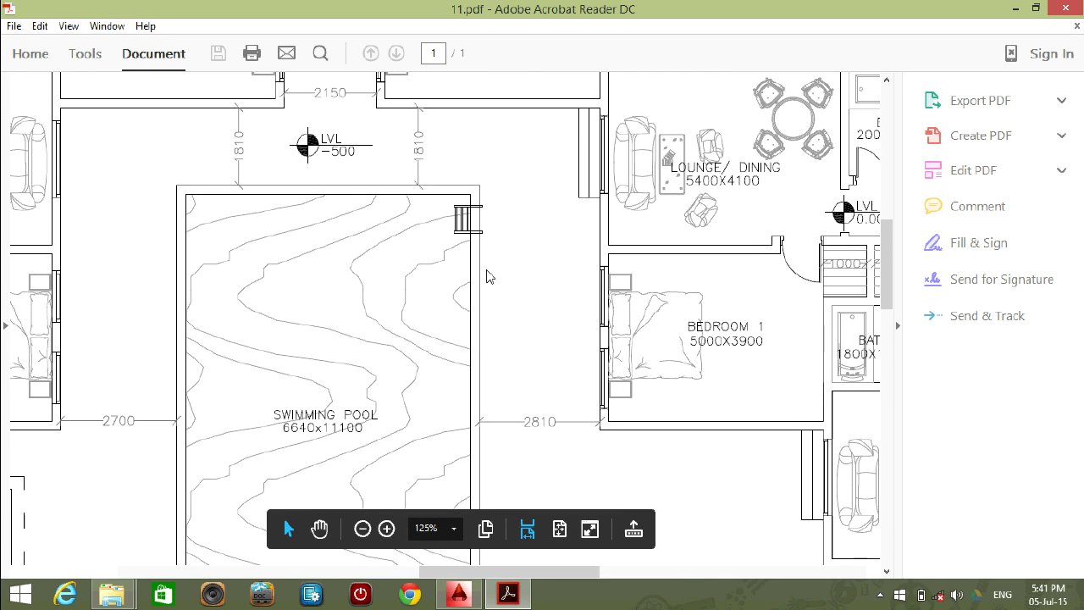
{"action": "scroll", "coordinate": [488, 276], "scroll_direction": "up", "scroll_amount": 1}
{"action": "scroll", "coordinate": [448, 395], "scroll_direction": "up", "scroll_amount": 1, "text": "ctrl"}
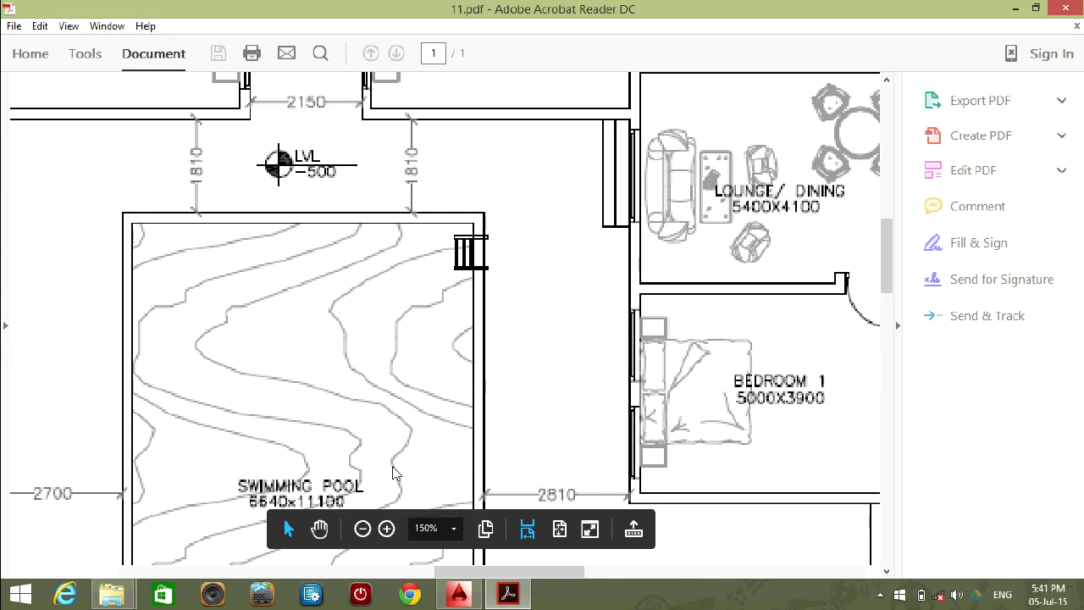
{"action": "scroll", "coordinate": [611, 423], "scroll_direction": "down", "scroll_amount": 2}
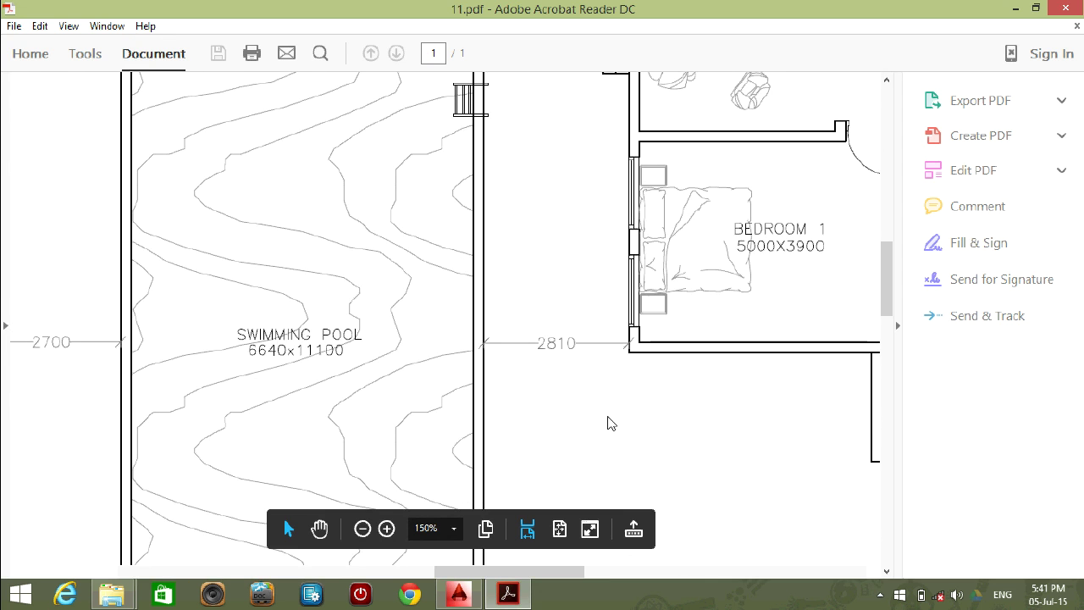
{"action": "scroll", "coordinate": [627, 373], "scroll_direction": "up", "scroll_amount": 1}
{"action": "scroll", "coordinate": [640, 341], "scroll_direction": "up", "scroll_amount": 1, "text": "ctrl"}
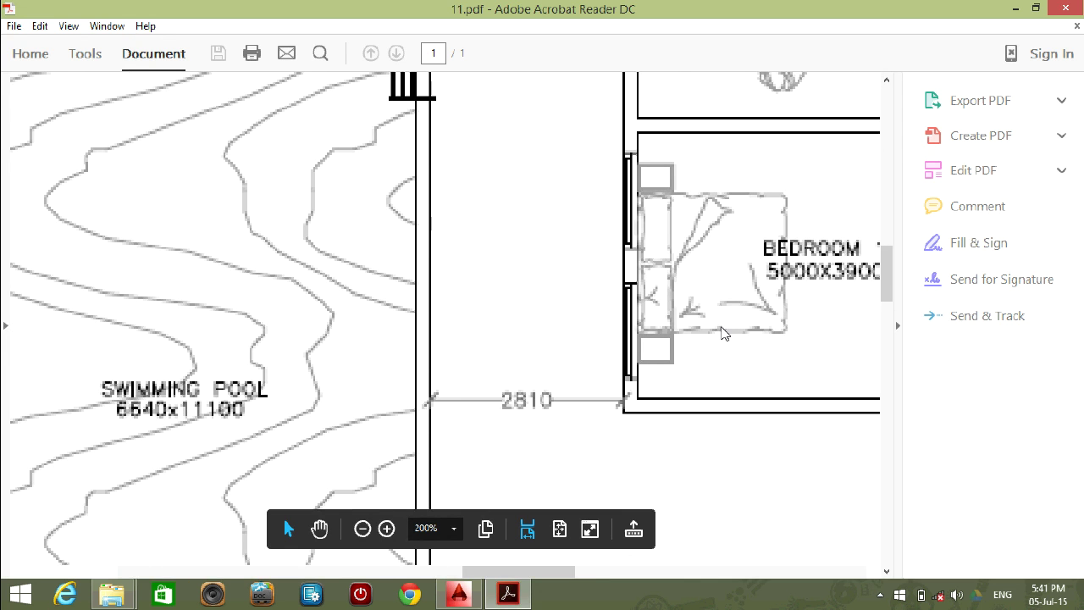
{"action": "scroll", "coordinate": [722, 332], "scroll_direction": "down", "scroll_amount": 1}
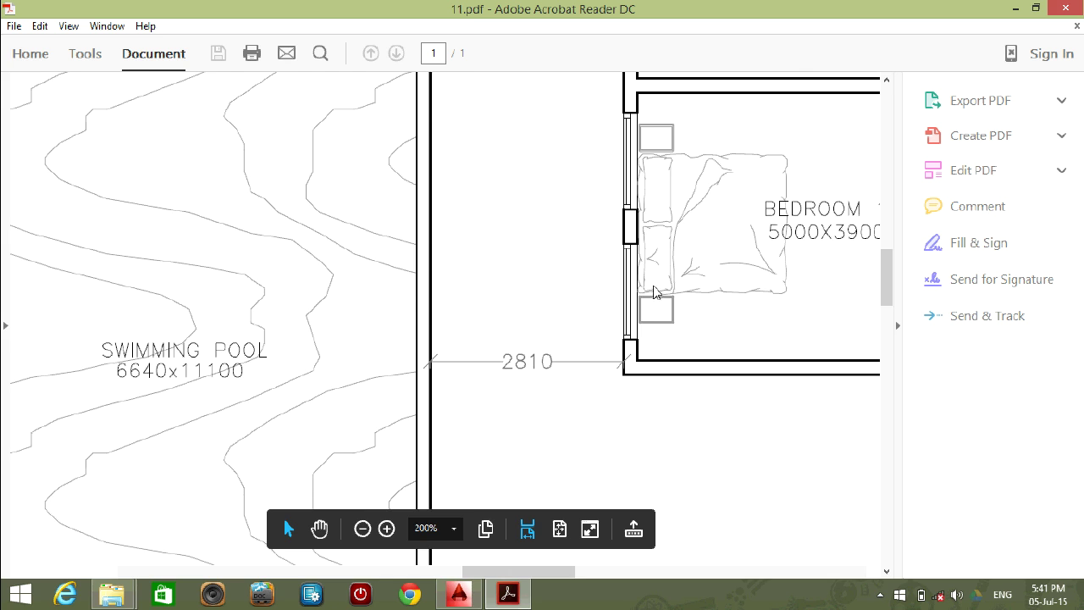
{"action": "scroll", "coordinate": [653, 293], "scroll_direction": "down", "scroll_amount": 2, "text": "ctrl"}
{"action": "scroll", "coordinate": [653, 292], "scroll_direction": "down", "scroll_amount": 6, "text": "ctrl"}
{"action": "scroll", "coordinate": [618, 296], "scroll_direction": "up", "scroll_amount": 1, "text": "ctrl"}
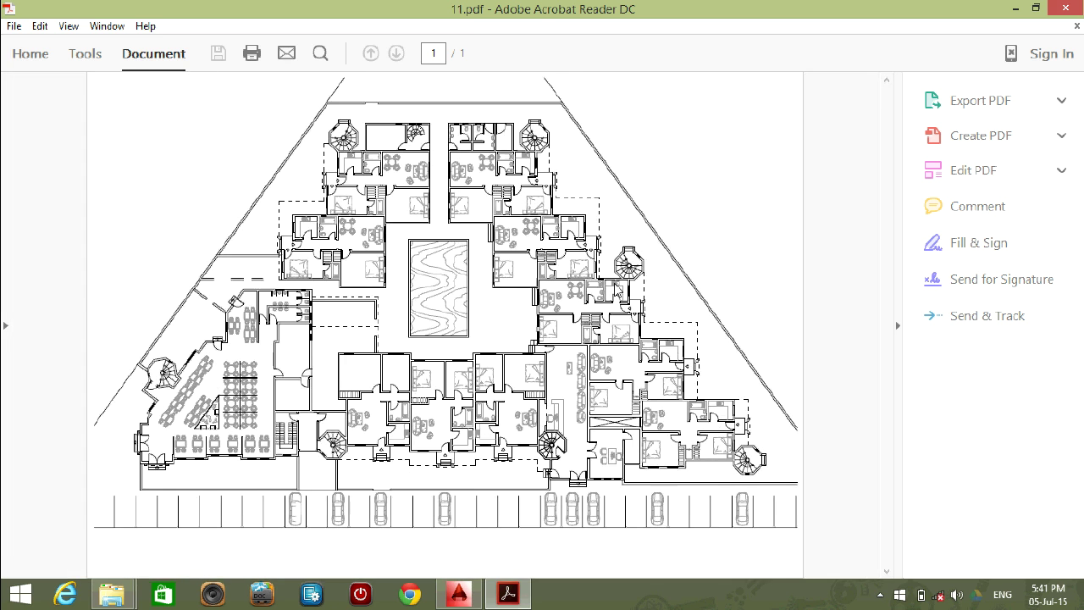